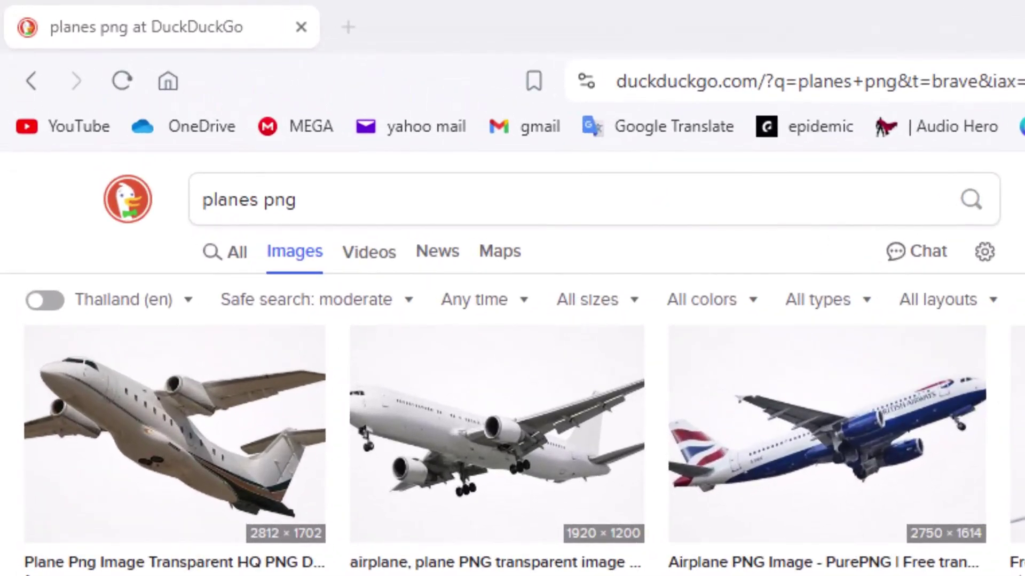
Browse the "planes png" image results for a top-view white airplane and save the transparent image
{"action": "left_click", "coordinate": [264, 210]}
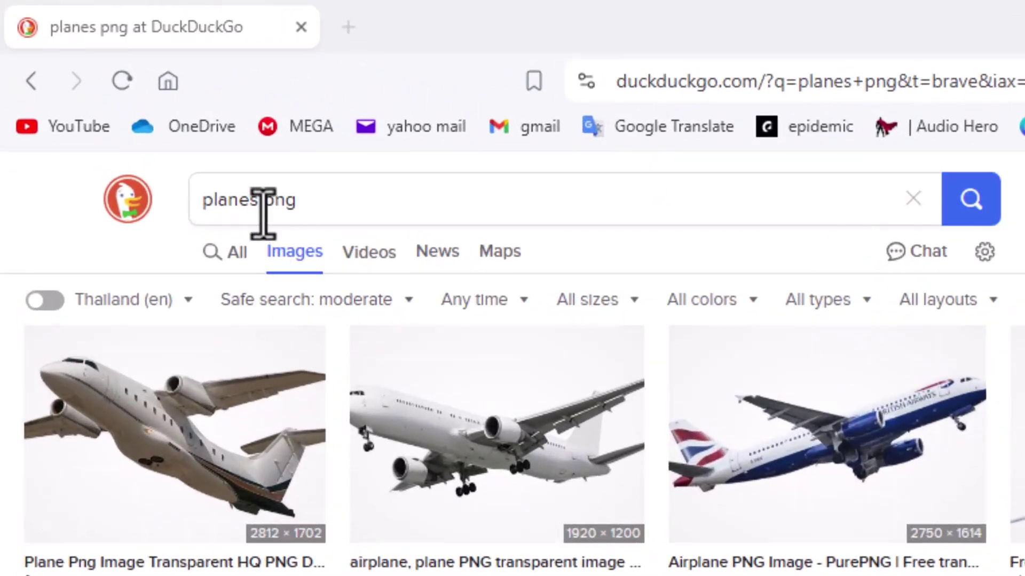
{"action": "scroll", "coordinate": [182, 205], "scroll_direction": "down", "scroll_amount": 15}
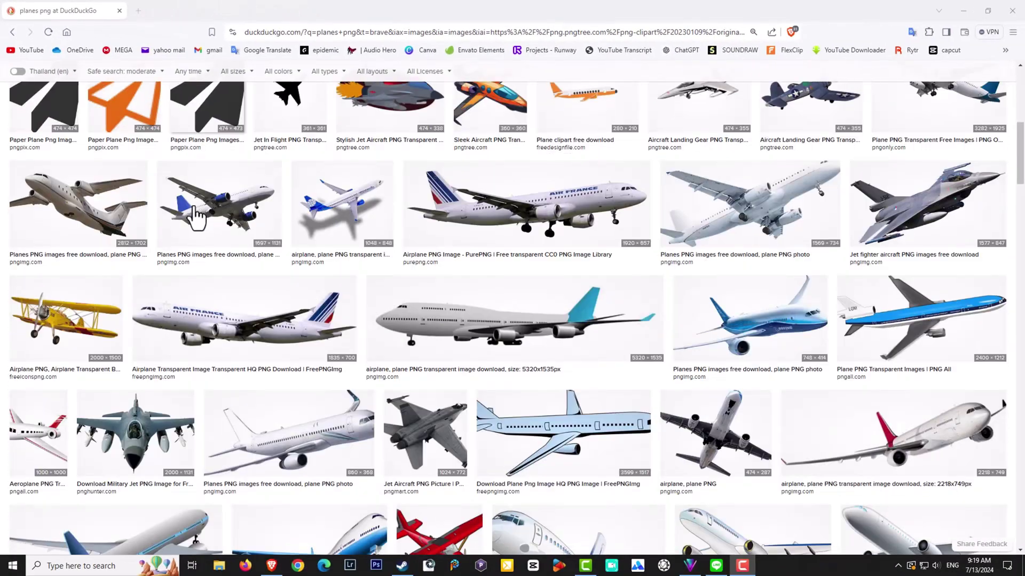
{"action": "scroll", "coordinate": [192, 206], "scroll_direction": "down", "scroll_amount": 20}
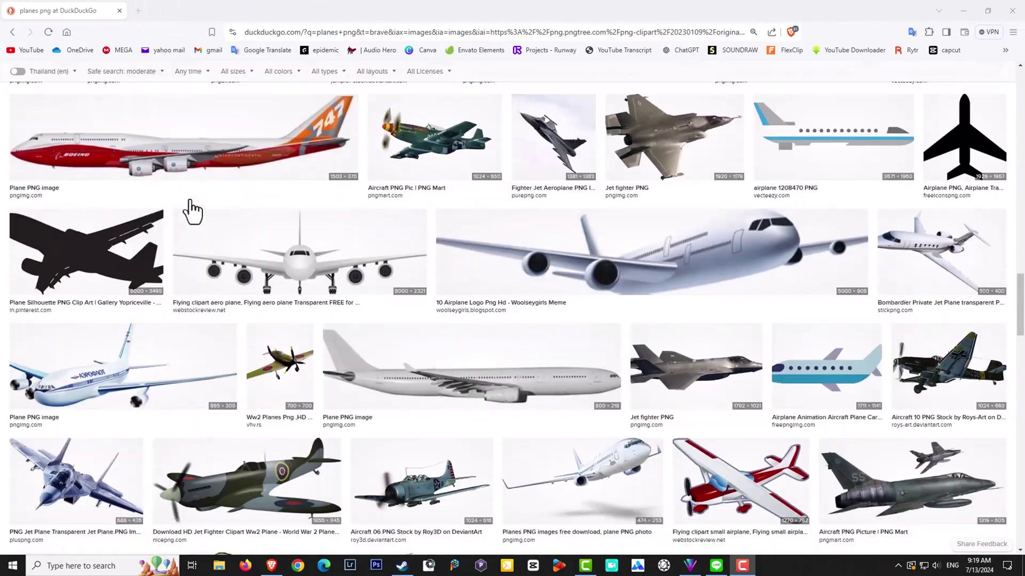
{"action": "scroll", "coordinate": [195, 211], "scroll_direction": "down", "scroll_amount": 5}
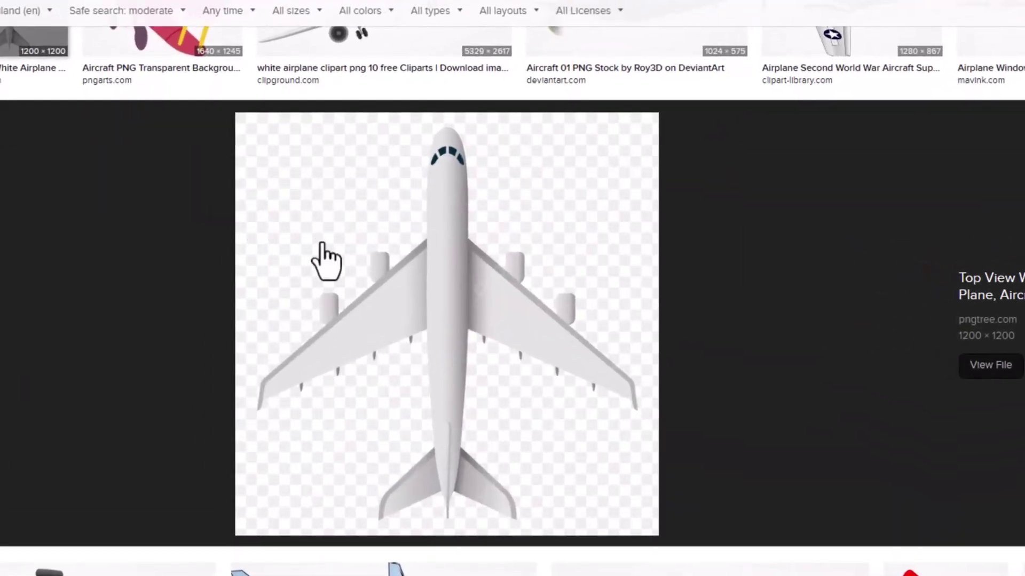
{"action": "right_click", "coordinate": [322, 245]}
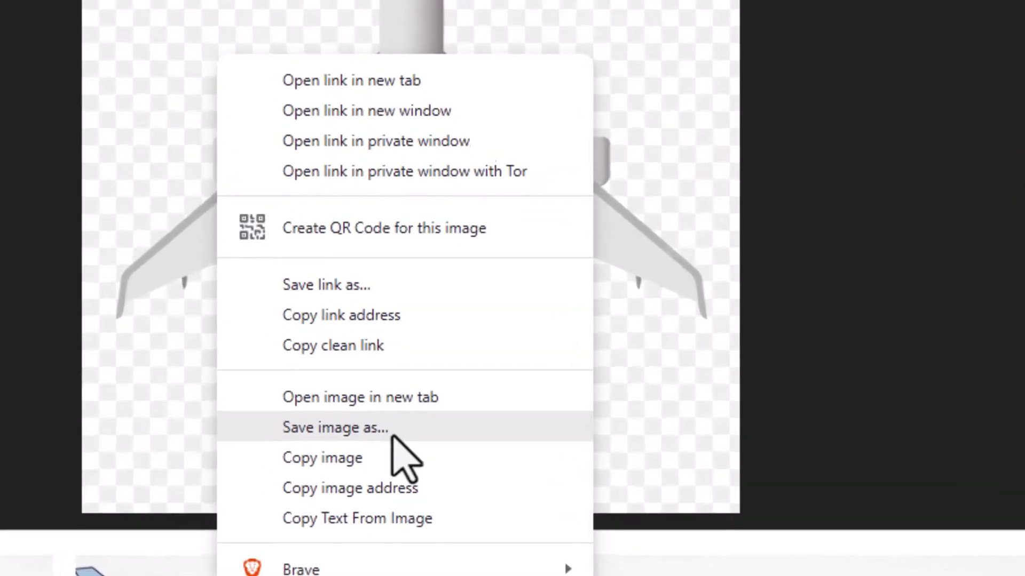
{"action": "left_click", "coordinate": [392, 430]}
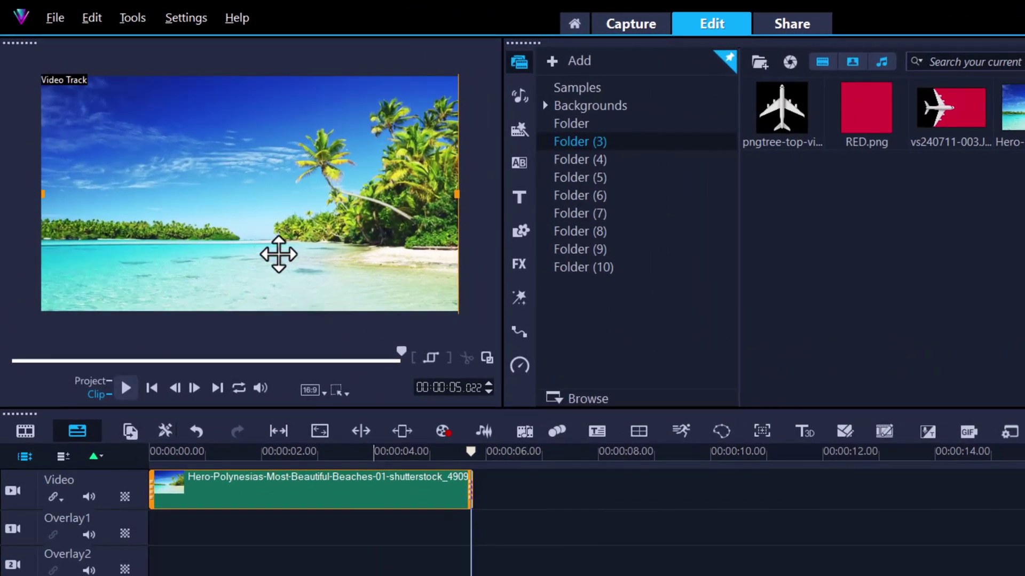
Switch to the video editor and preview RED.png from the media library
{"action": "left_click", "coordinate": [309, 526]}
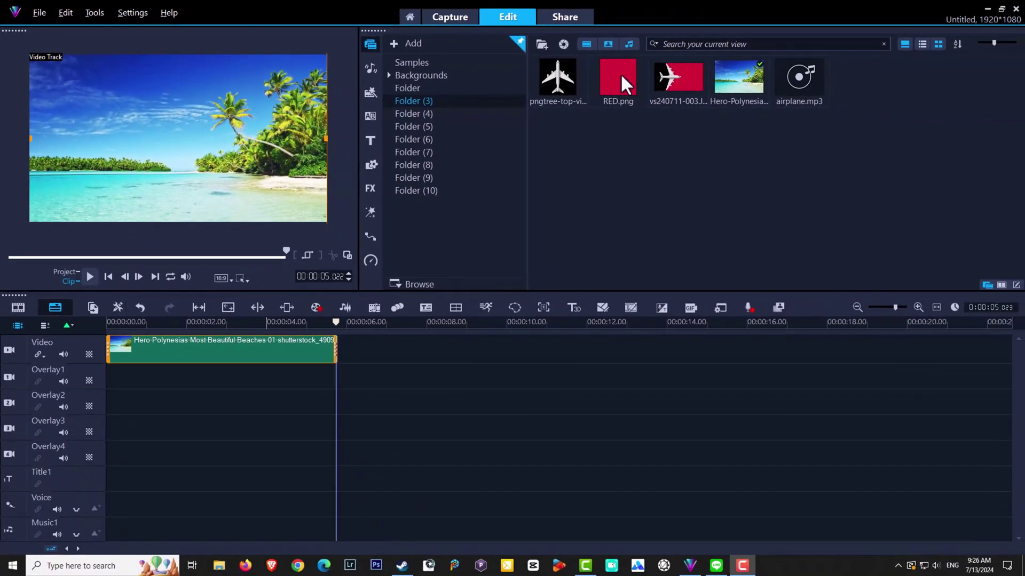
{"action": "left_click", "coordinate": [621, 74]}
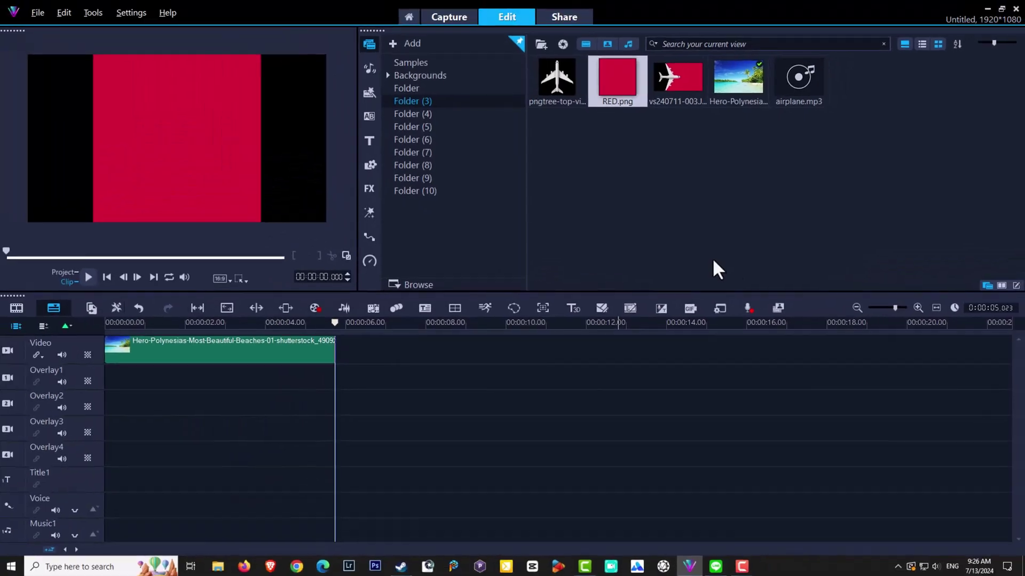
{"action": "left_click", "coordinate": [779, 191]}
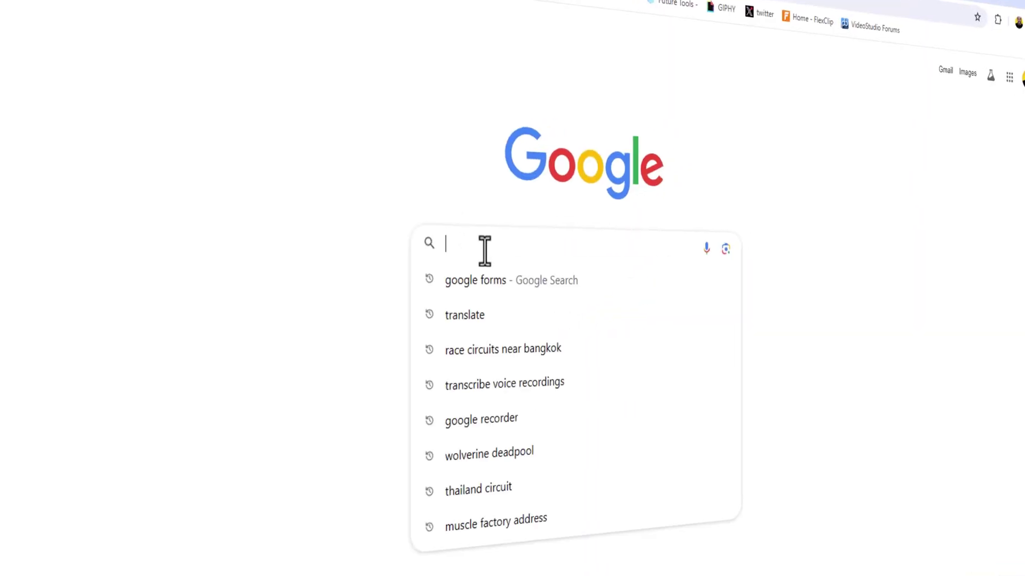
Switch to Google and search for "Red square png"
{"action": "type", "text": "Red square png"}
{"action": "key", "text": "Return"}
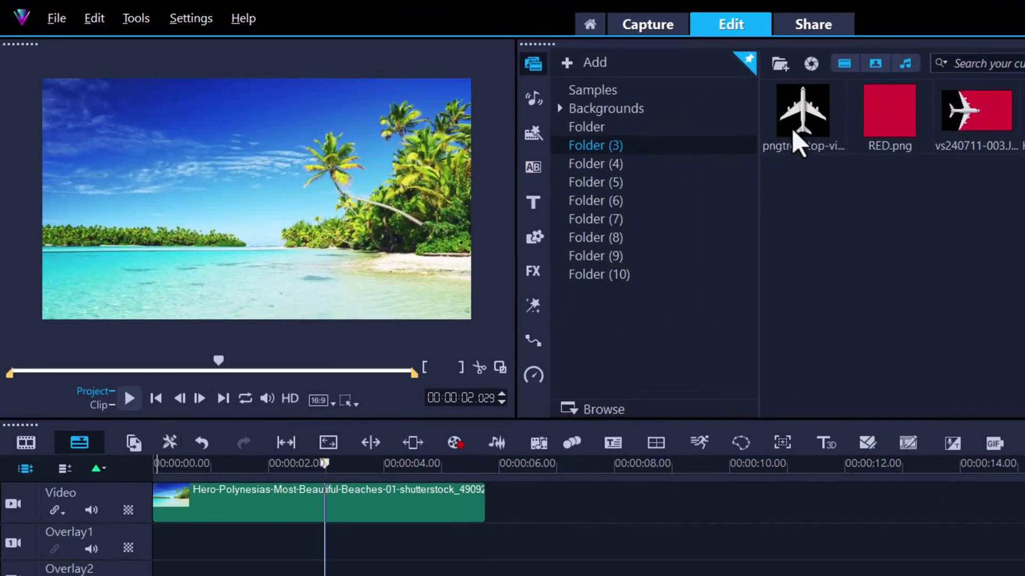
Place the airplane PNG from the library on Overlay1 and rotate it right
{"action": "left_click", "coordinate": [558, 83]}
{"action": "left_click_drag", "start_coordinate": [803, 112], "coordinate": [232, 546]}
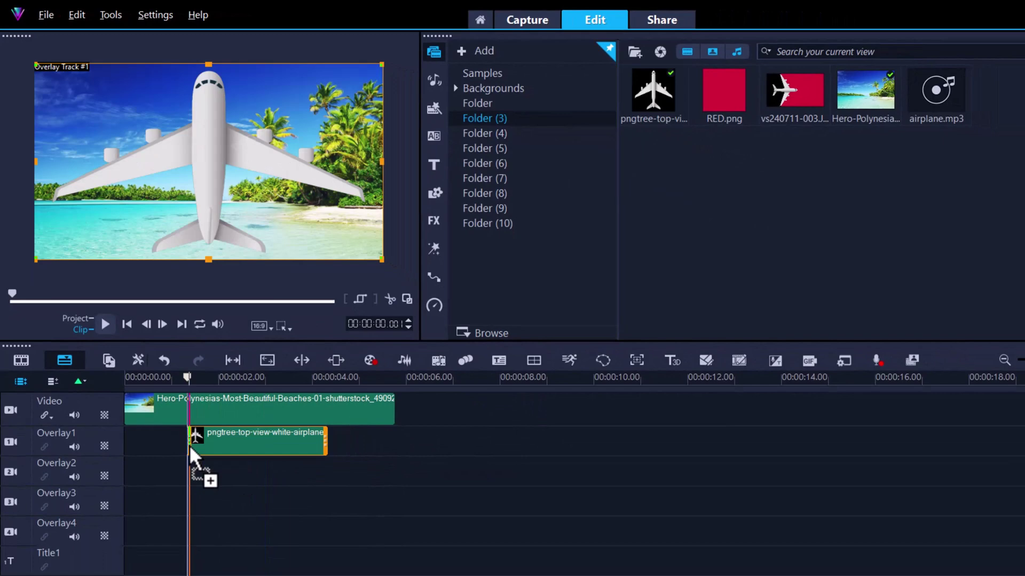
{"action": "right_click", "coordinate": [256, 446]}
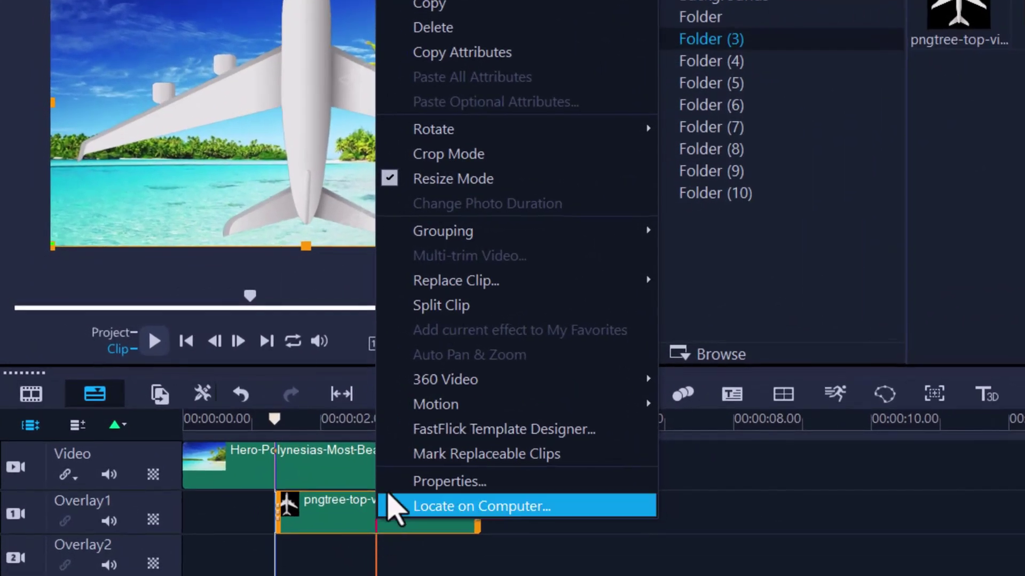
{"action": "mouse_move", "coordinate": [526, 132]}
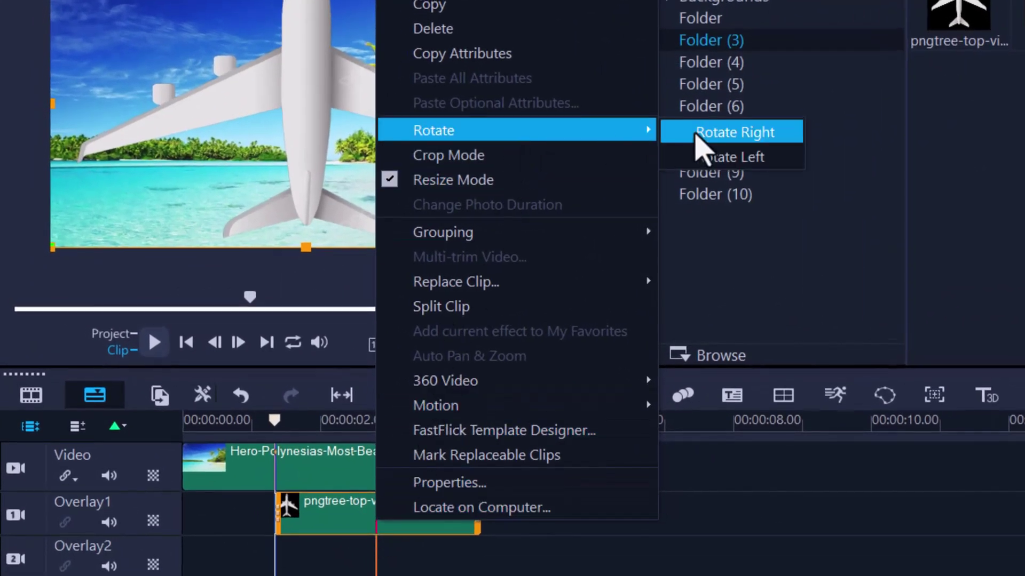
{"action": "left_click", "coordinate": [699, 132]}
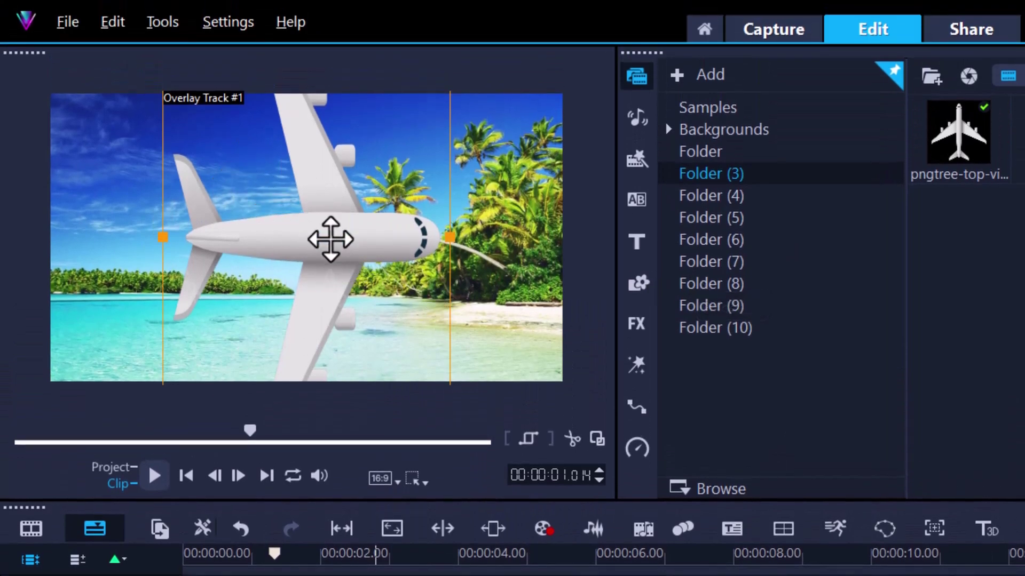
Scale and position the airplane over the left part of the frame at full height, and move its clip to Overlay4
{"action": "left_click_drag", "start_coordinate": [347, 329], "coordinate": [279, 201]}
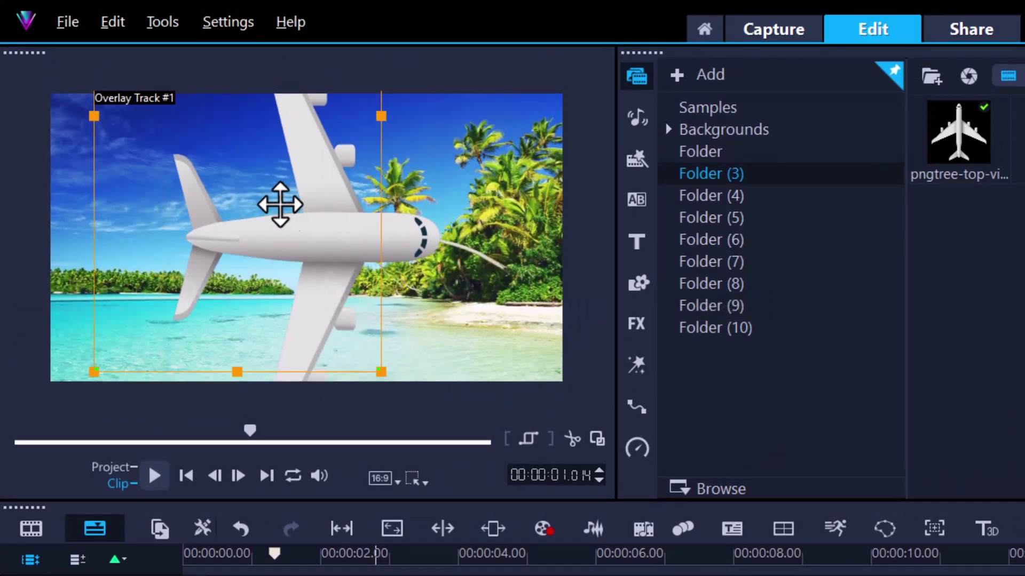
{"action": "left_click_drag", "start_coordinate": [381, 368], "coordinate": [160, 206]}
{"action": "left_click_drag", "start_coordinate": [167, 108], "coordinate": [142, 341]}
{"action": "left_click_drag", "start_coordinate": [224, 230], "coordinate": [331, 231]}
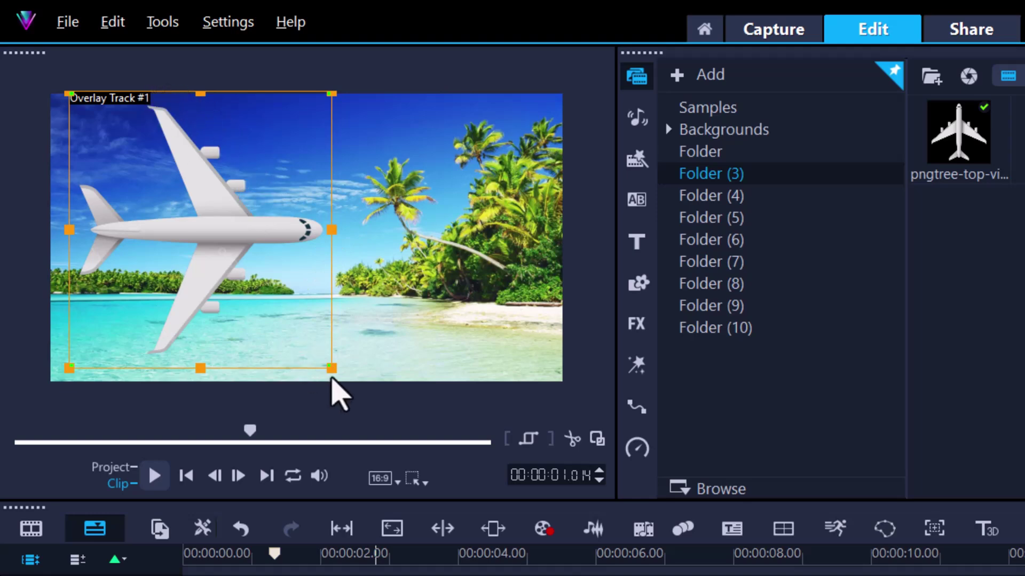
{"action": "left_click_drag", "start_coordinate": [332, 371], "coordinate": [370, 407]}
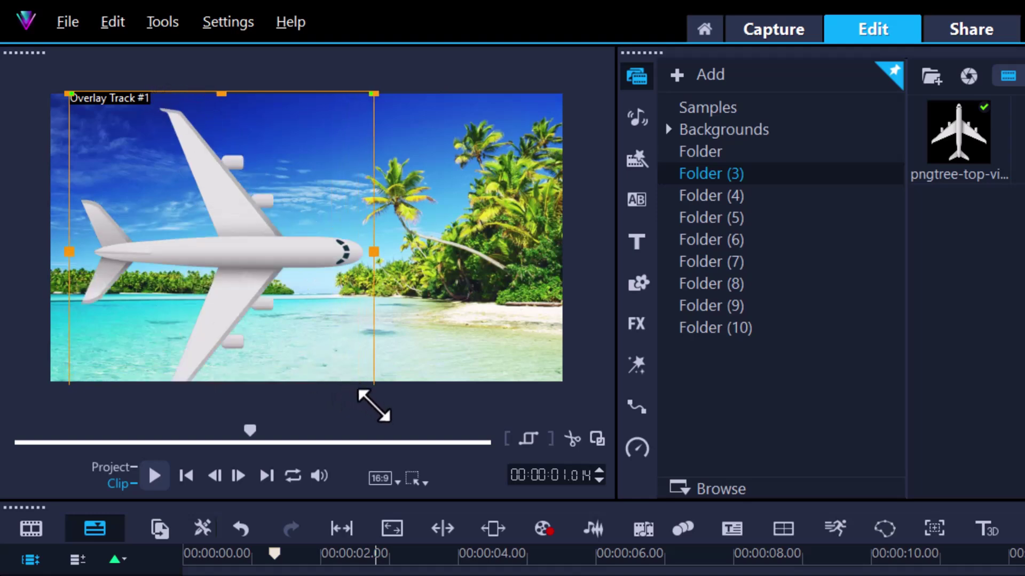
{"action": "left_click_drag", "start_coordinate": [255, 297], "coordinate": [227, 254]}
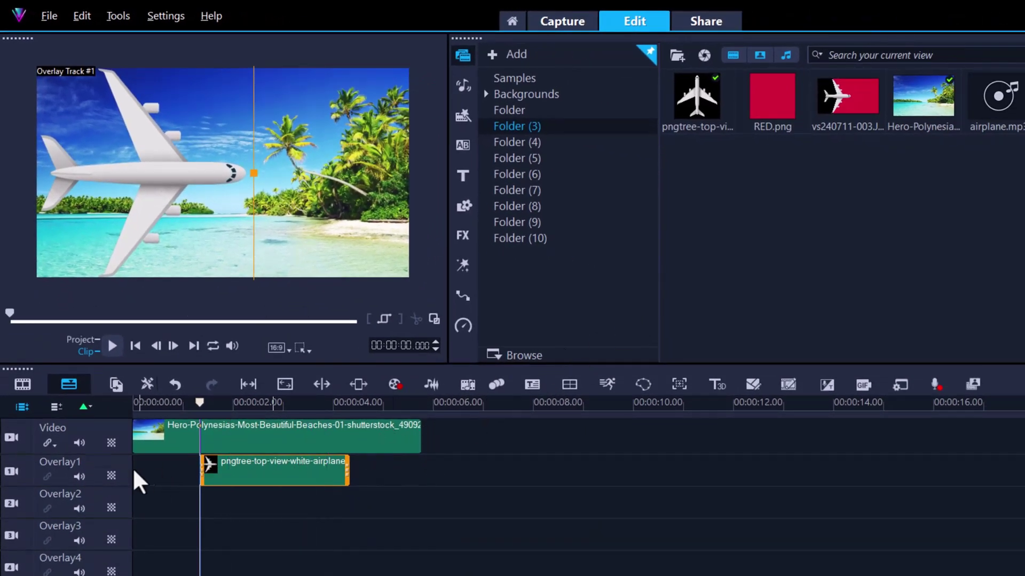
{"action": "left_click_drag", "start_coordinate": [288, 472], "coordinate": [286, 565]}
{"action": "left_click", "coordinate": [550, 403]}
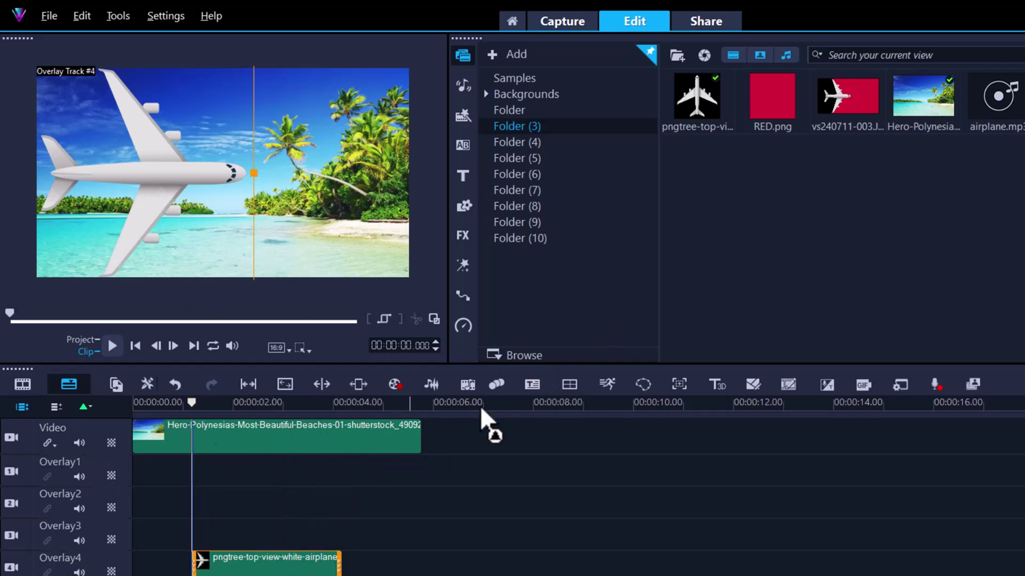
Add RED.png to Overlay1 for the beach clip's full length and shift the red area right to bare the frame's left part
{"action": "left_click_drag", "start_coordinate": [772, 122], "coordinate": [170, 478]}
{"action": "left_click_drag", "start_coordinate": [282, 473], "coordinate": [419, 482]}
{"action": "left_click_drag", "start_coordinate": [117, 203], "coordinate": [197, 201]}
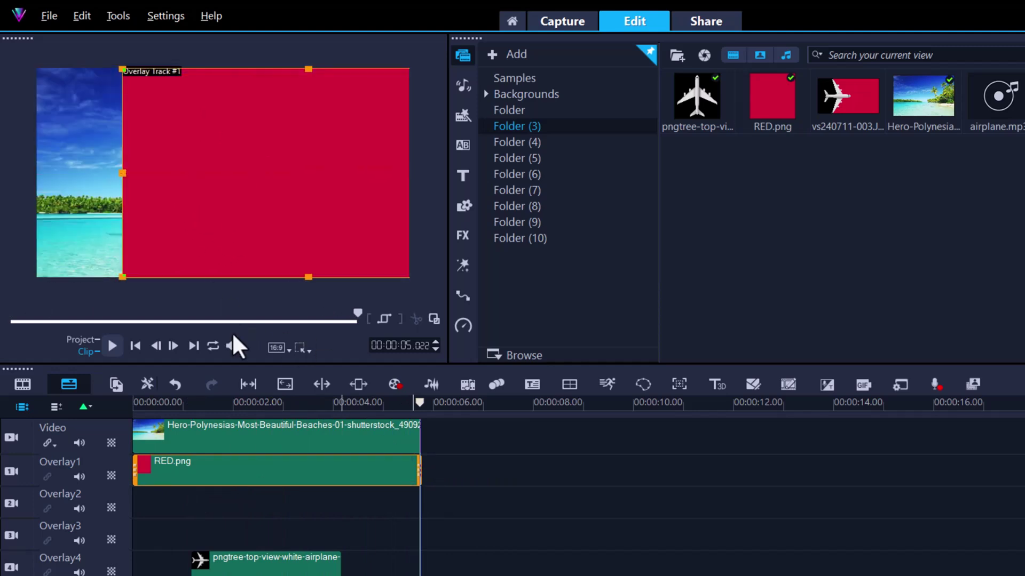
Move the airplane clip to the timeline start and shift the Overlay1 red area right so its edge lies behind the wing roots
{"action": "left_click_drag", "start_coordinate": [267, 560], "coordinate": [208, 561]}
{"action": "left_click", "coordinate": [165, 409]}
{"action": "left_click_drag", "start_coordinate": [165, 409], "coordinate": [173, 408]}
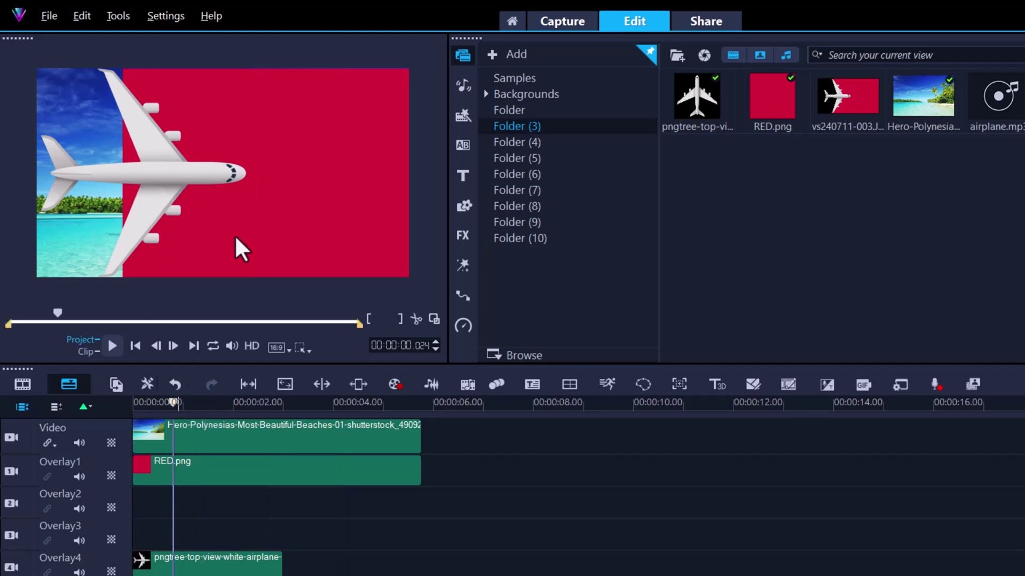
{"action": "left_click", "coordinate": [231, 467]}
{"action": "left_click_drag", "start_coordinate": [252, 230], "coordinate": [278, 230]}
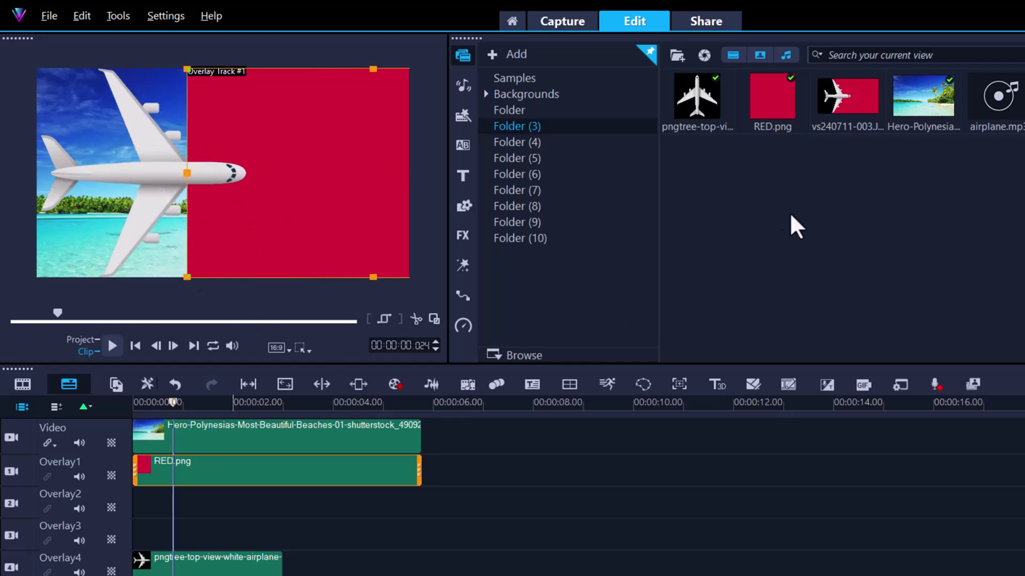
Add RED.png to both Overlay2 and Overlay3 at the timeline start, and hide the Overlay3 track
{"action": "left_click_drag", "start_coordinate": [765, 103], "coordinate": [227, 504]}
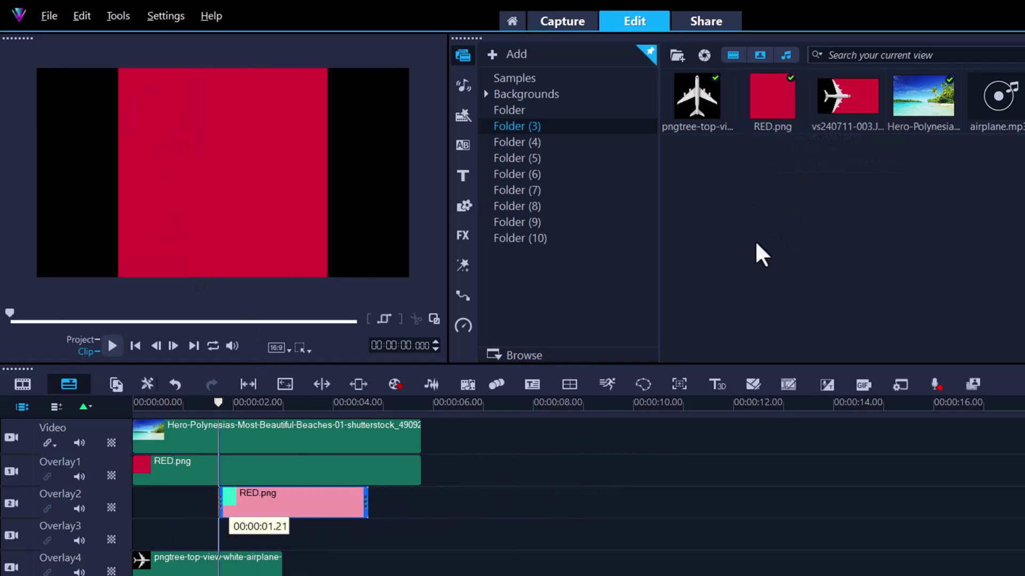
{"action": "left_click_drag", "start_coordinate": [782, 112], "coordinate": [202, 510]}
{"action": "left_click_drag", "start_coordinate": [304, 542], "coordinate": [168, 537]}
{"action": "left_click", "coordinate": [7, 533]}
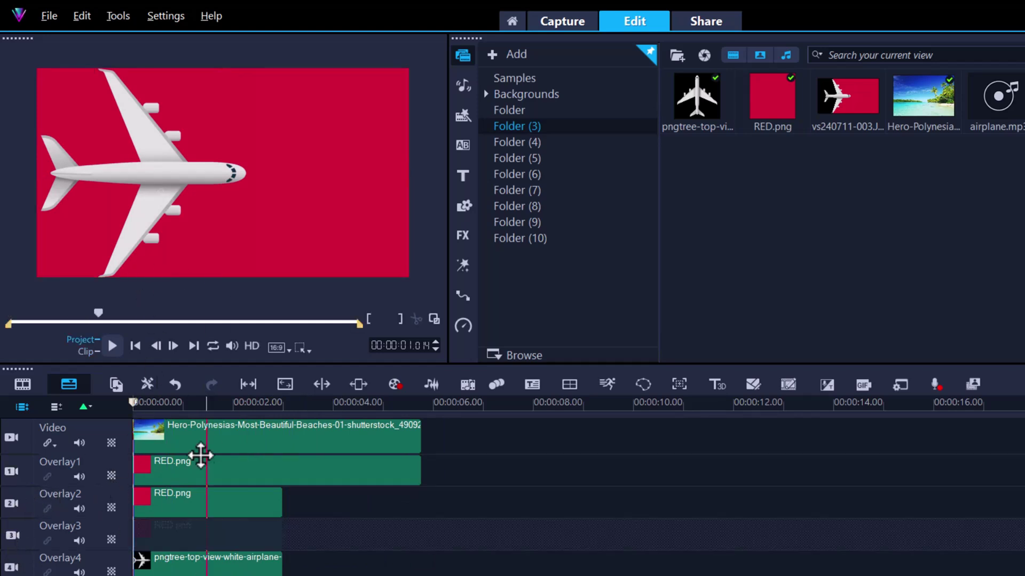
Shrink the Overlay2 red image to a small rectangle and place it over the upper part of the red area
{"action": "left_click", "coordinate": [193, 509]}
{"action": "left_click_drag", "start_coordinate": [105, 221], "coordinate": [171, 222]}
{"action": "left_click_drag", "start_coordinate": [97, 61], "coordinate": [328, 189]}
{"action": "left_click_drag", "start_coordinate": [358, 231], "coordinate": [269, 139]}
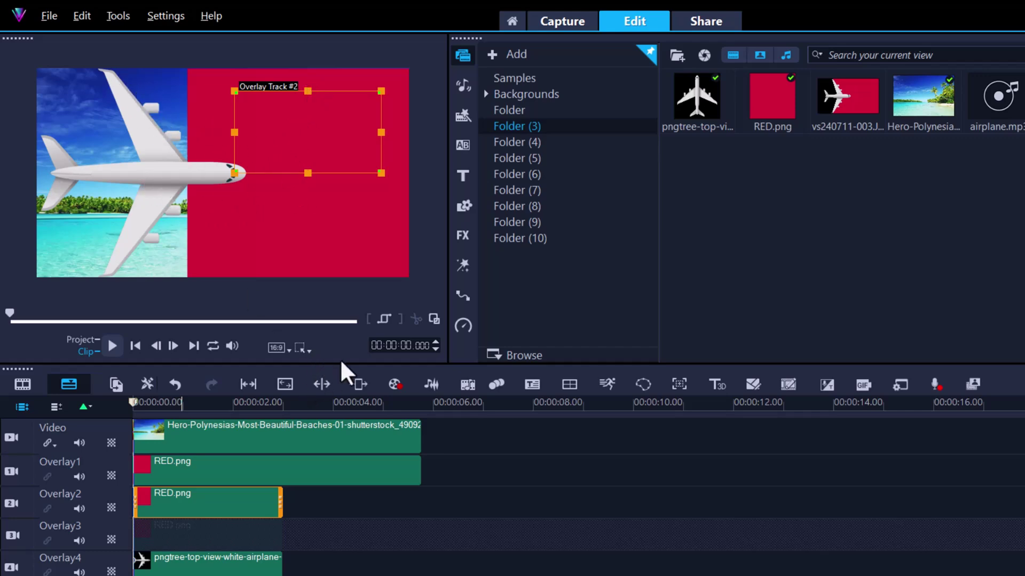
Apply Customize Motion to the Overlay2 red rectangle, and rotate it about -52 degrees to line up with the upper wing's leading edge
{"action": "left_click", "coordinate": [901, 380]}
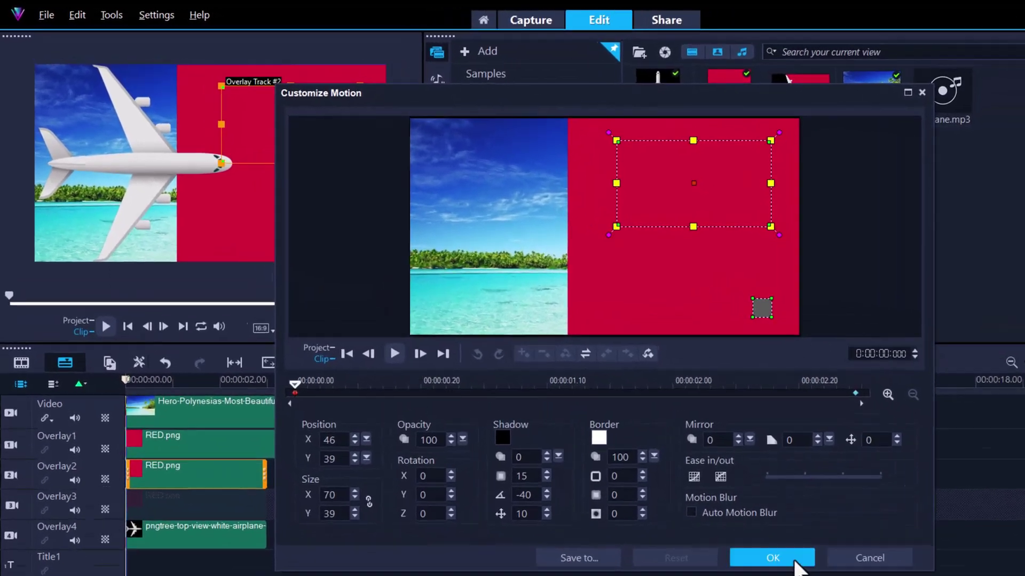
{"action": "left_click", "coordinate": [795, 561]}
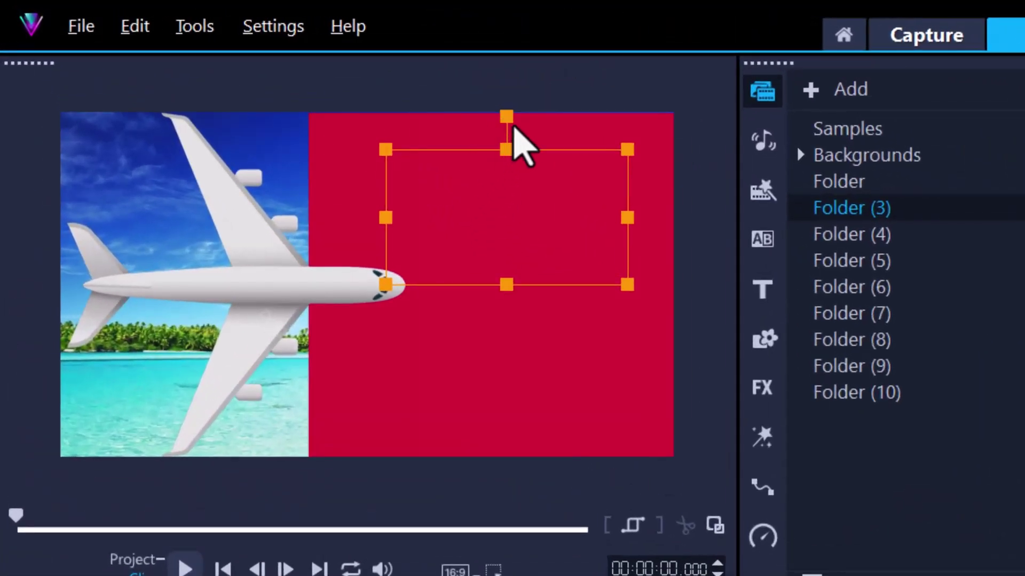
{"action": "left_click_drag", "start_coordinate": [510, 98], "coordinate": [581, 146]}
{"action": "left_click_drag", "start_coordinate": [515, 240], "coordinate": [337, 205]}
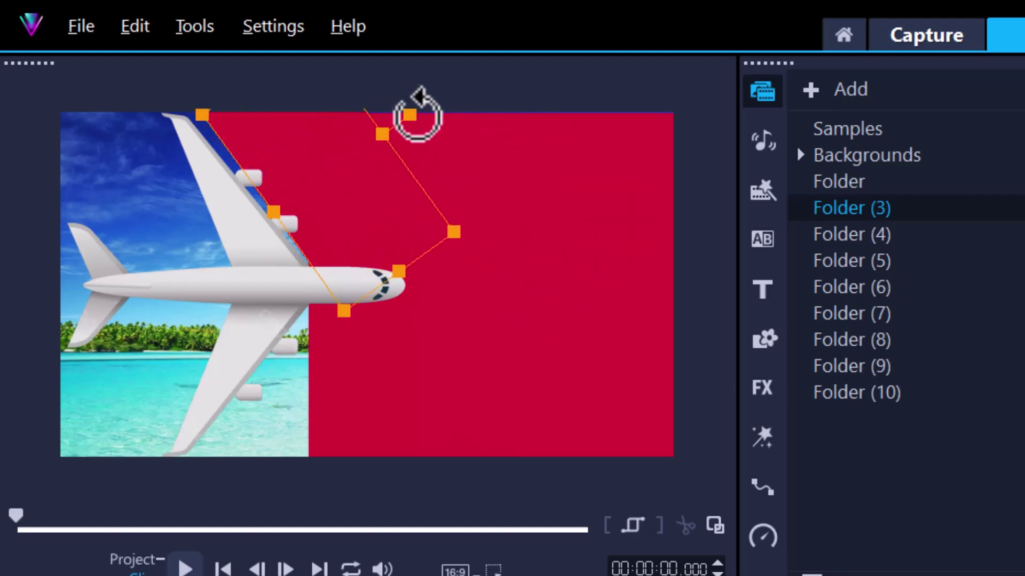
{"action": "left_click_drag", "start_coordinate": [414, 107], "coordinate": [407, 98]}
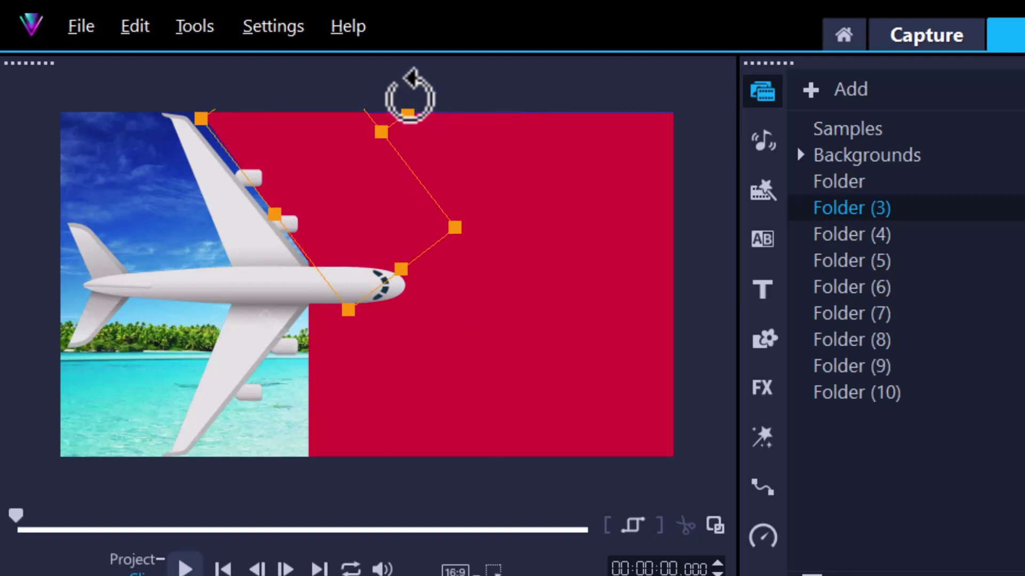
{"action": "left_click_drag", "start_coordinate": [363, 160], "coordinate": [350, 149]}
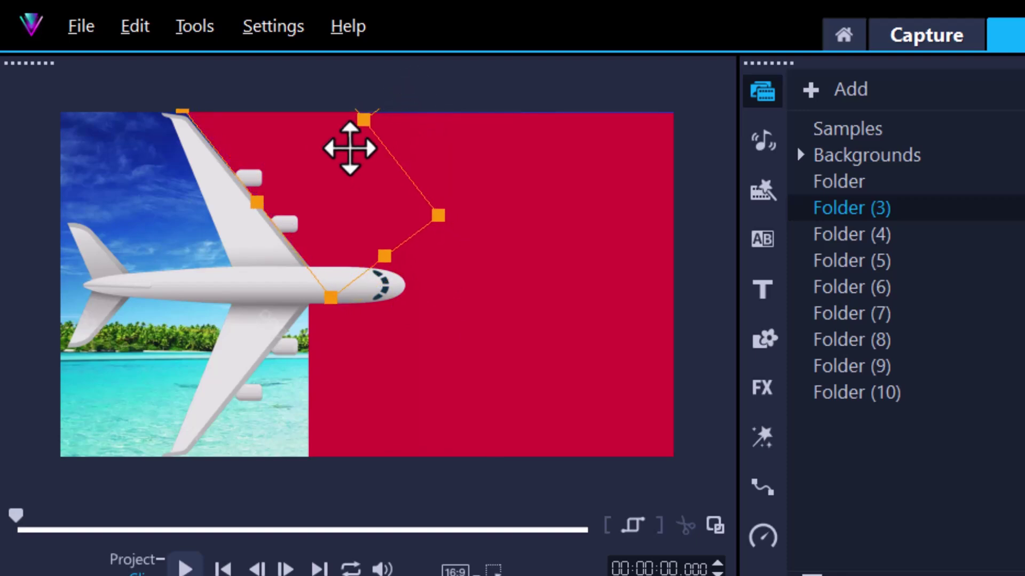
Play back the Overlay2 clip to check how the red rectangle moves
{"action": "key", "text": "space"}
{"action": "key", "text": "space"}
{"action": "key", "text": "space"}
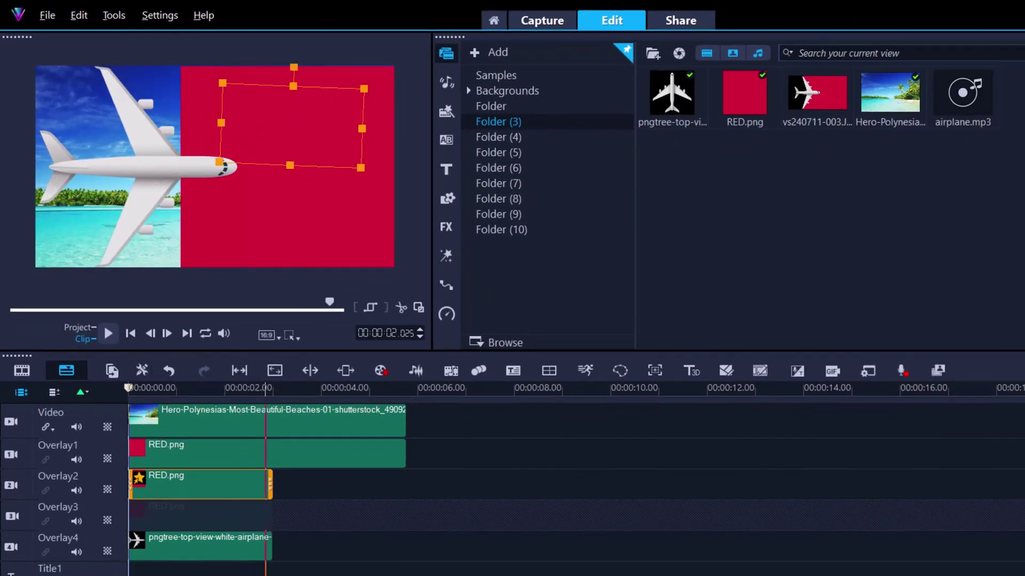
Copy the Overlay2 clip's first motion keyframe and paste it to all keyframes to its right in Customize Motion
{"action": "left_click", "coordinate": [192, 487]}
{"action": "key", "text": "Home"}
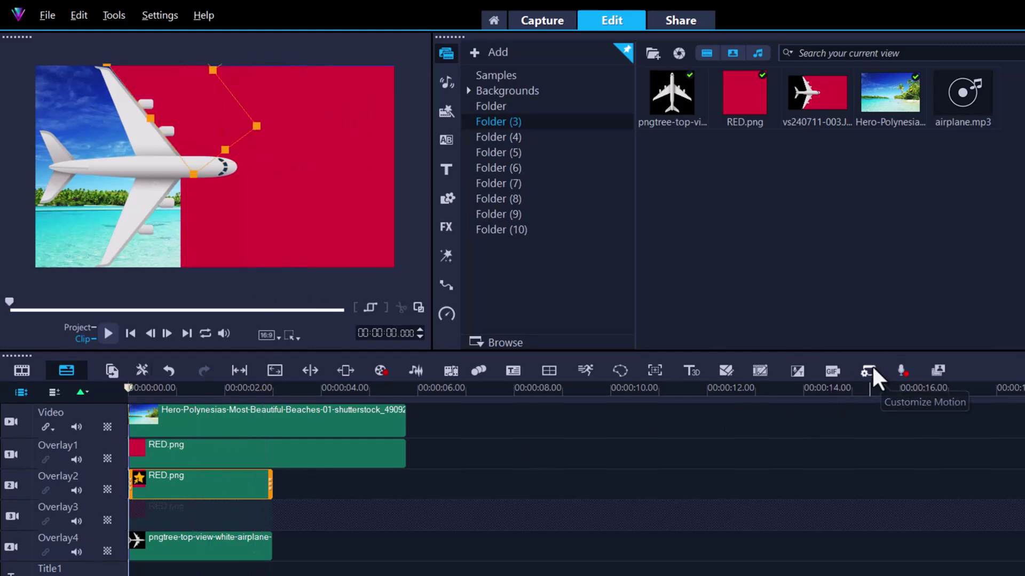
{"action": "left_click", "coordinate": [870, 369]}
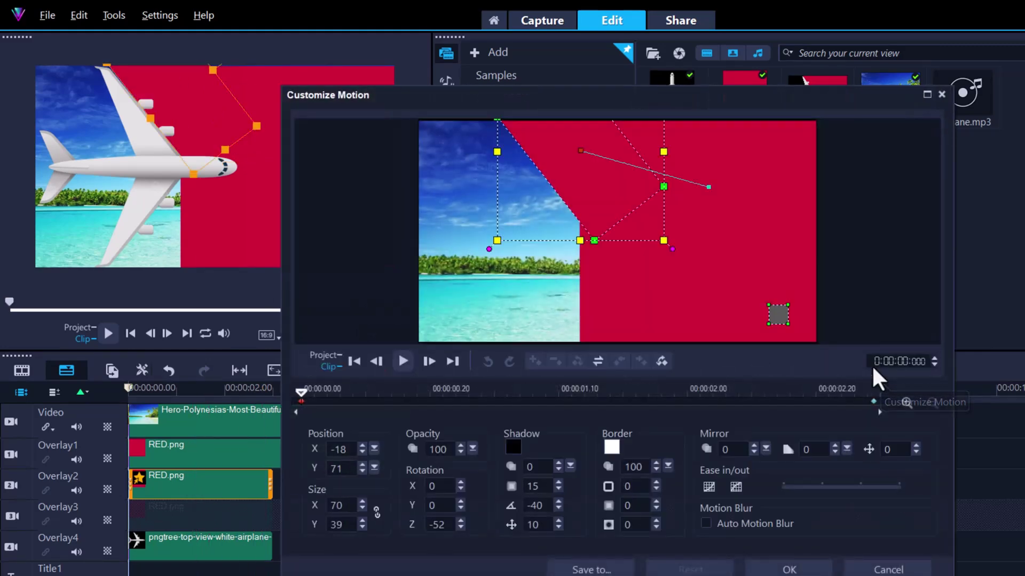
{"action": "right_click", "coordinate": [300, 400]}
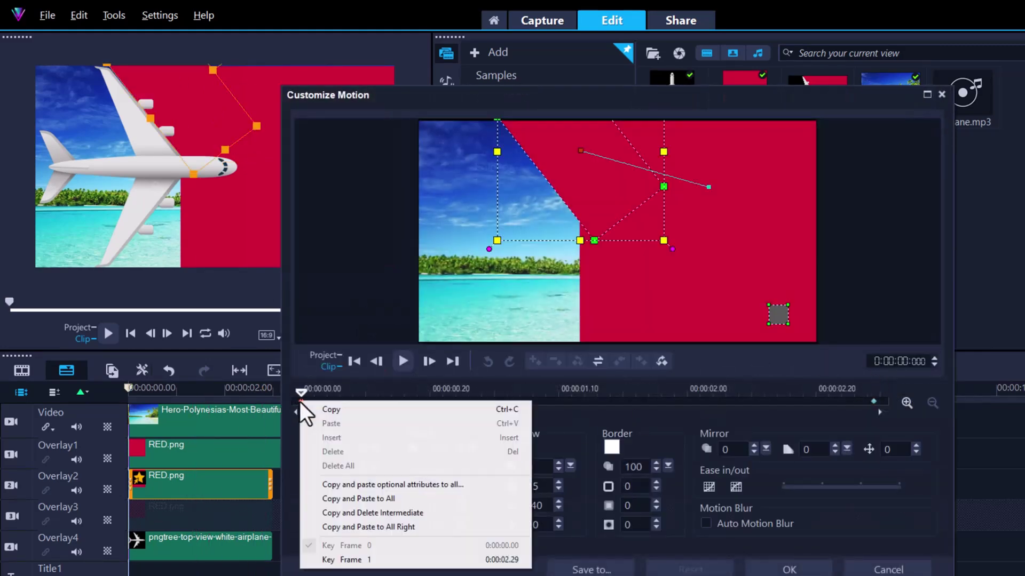
{"action": "left_click", "coordinate": [362, 527]}
{"action": "left_click", "coordinate": [795, 570]}
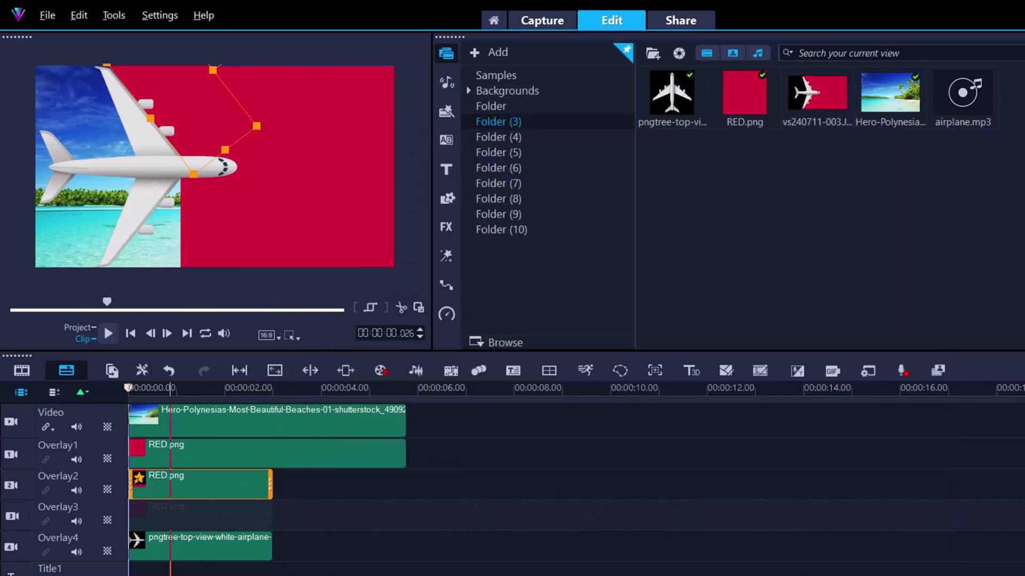
Hide the Overlay2 track and make the Overlay3 track visible
{"action": "left_click", "coordinate": [6, 485]}
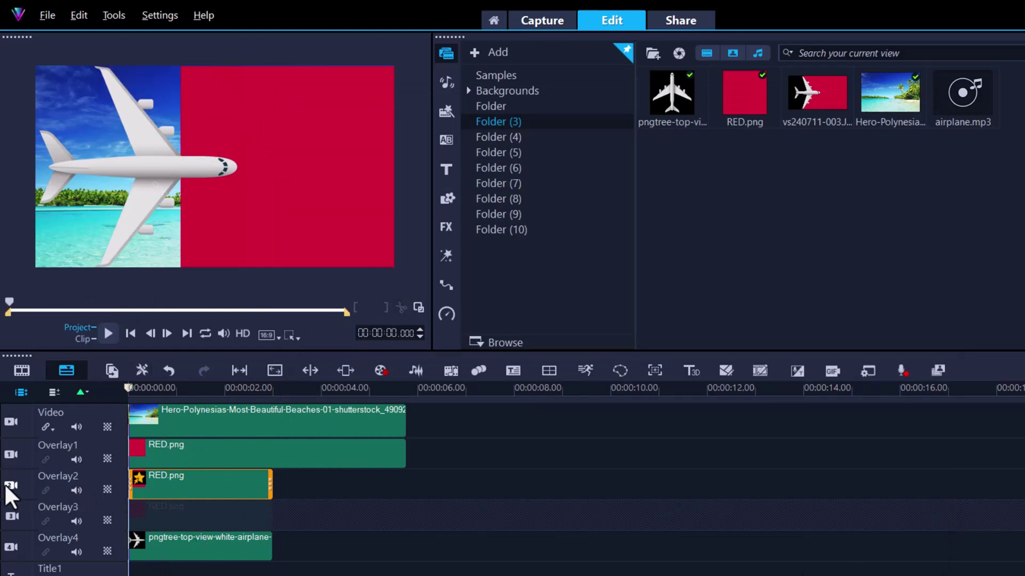
{"action": "left_click", "coordinate": [10, 513]}
{"action": "left_click", "coordinate": [216, 522]}
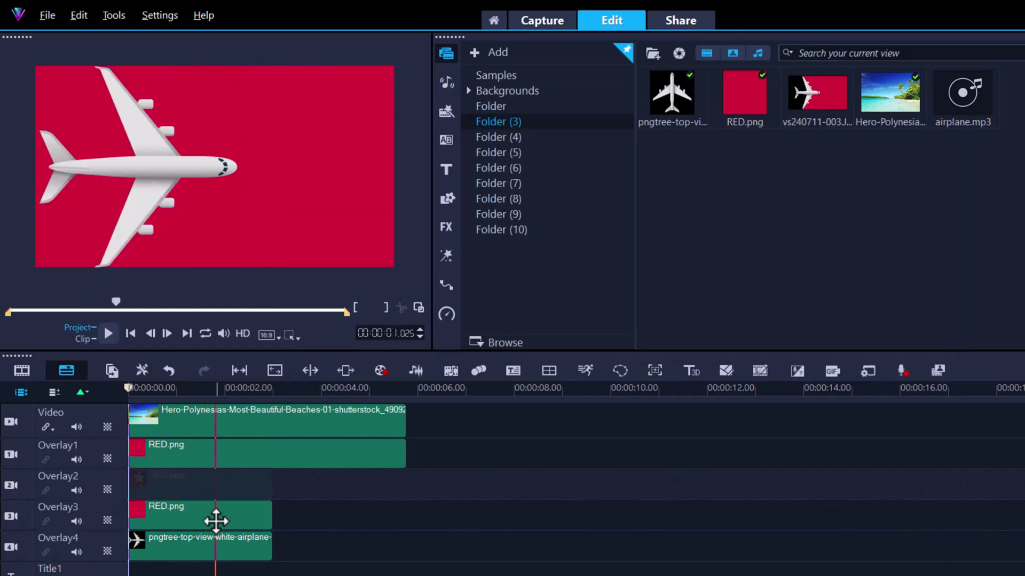
Shrink the Overlay3 red image to a smaller rectangle positioned over the middle of the frame, overlapping the airplane's wings
{"action": "left_click", "coordinate": [216, 521]}
{"action": "left_click_drag", "start_coordinate": [35, 66], "coordinate": [297, 153]}
{"action": "left_click_drag", "start_coordinate": [359, 215], "coordinate": [194, 174]}
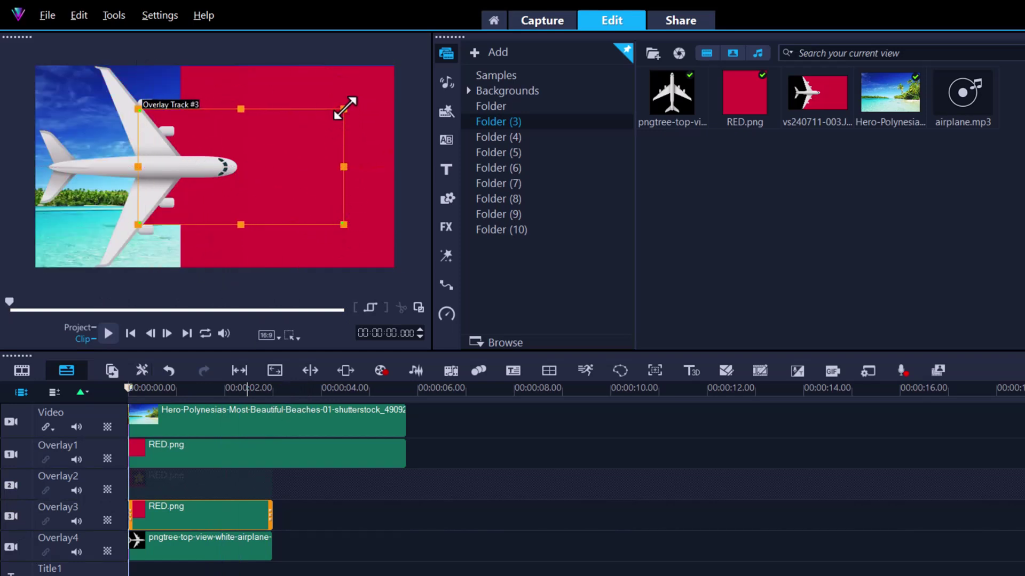
{"action": "left_click_drag", "start_coordinate": [344, 109], "coordinate": [331, 116]}
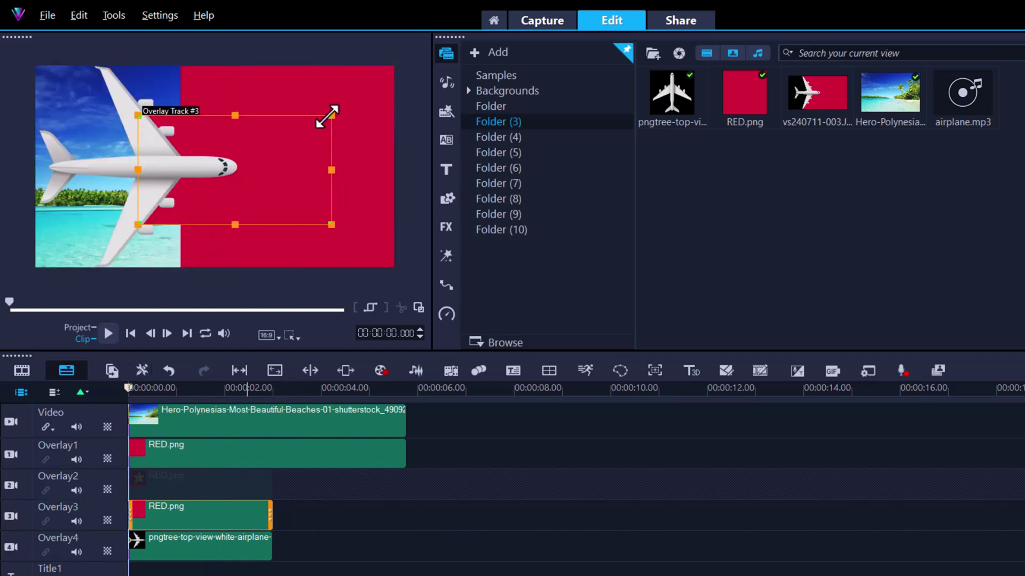
Apply Customize Motion to the Overlay3 red rectangle, and rotate it about 53 degrees to line up with the lower wing's leading edge
{"action": "left_click", "coordinate": [870, 372]}
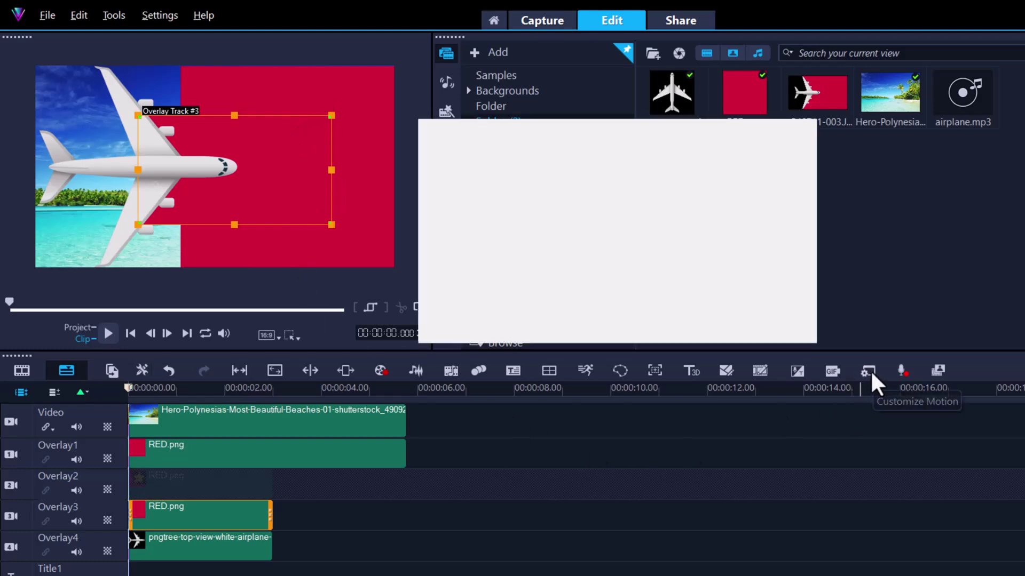
{"action": "left_click", "coordinate": [276, 139]}
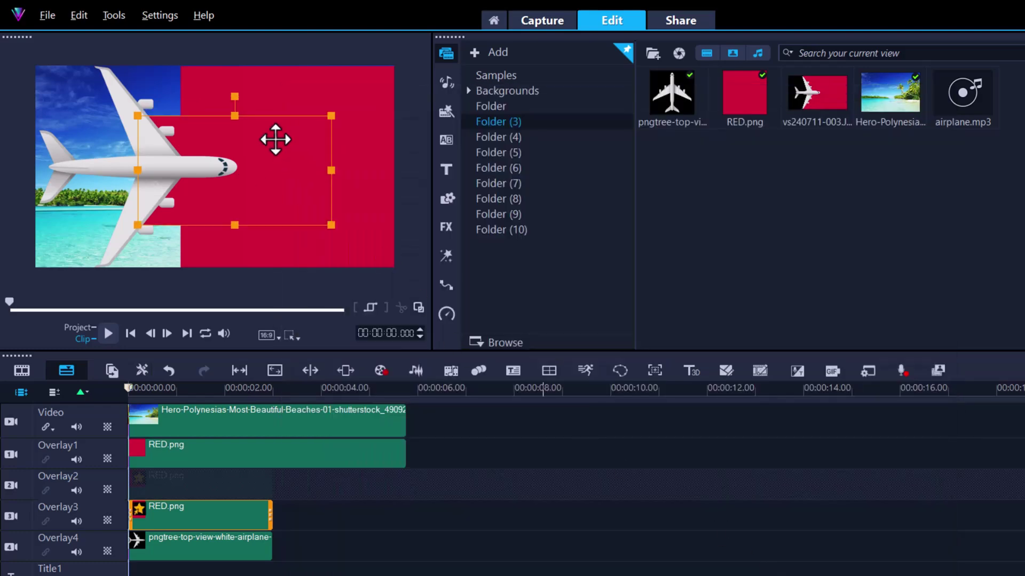
{"action": "left_click_drag", "start_coordinate": [233, 86], "coordinate": [156, 101]}
{"action": "left_click_drag", "start_coordinate": [262, 160], "coordinate": [233, 216]}
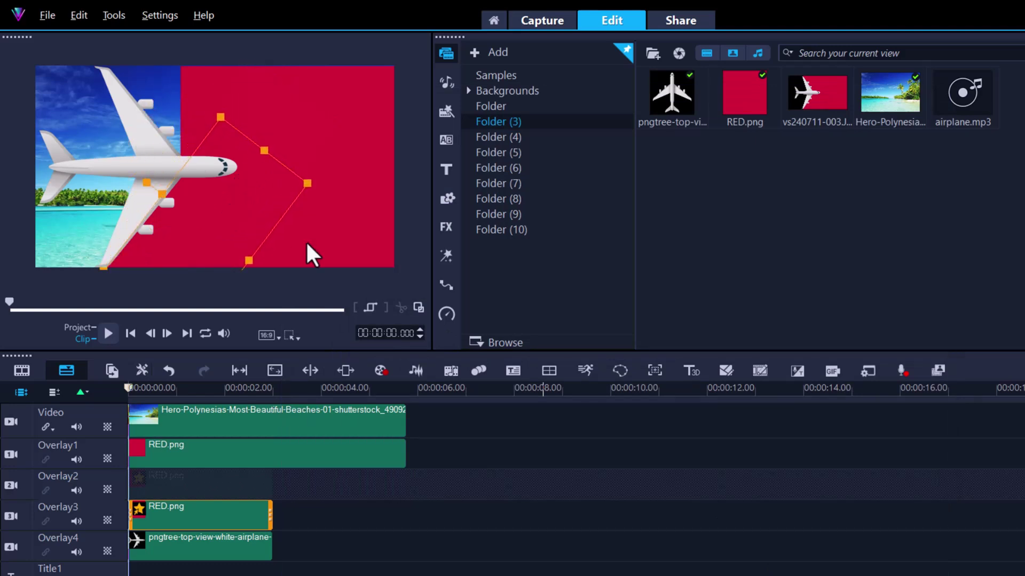
Copy the Overlay3 clip's first motion keyframe and paste it to all keyframes to its right in Customize Motion
{"action": "left_click", "coordinate": [872, 373]}
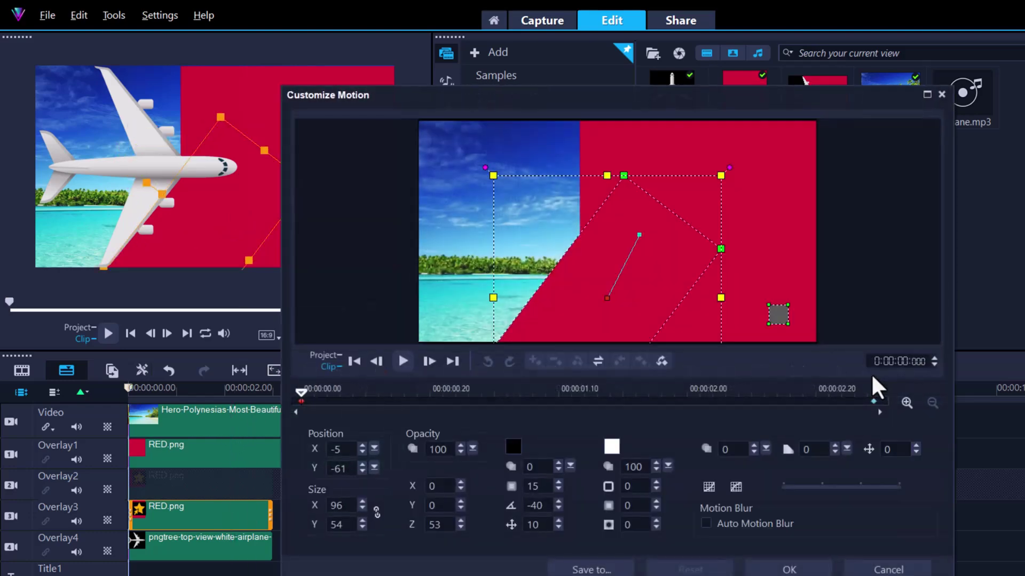
{"action": "right_click", "coordinate": [298, 399]}
{"action": "left_click", "coordinate": [361, 526]}
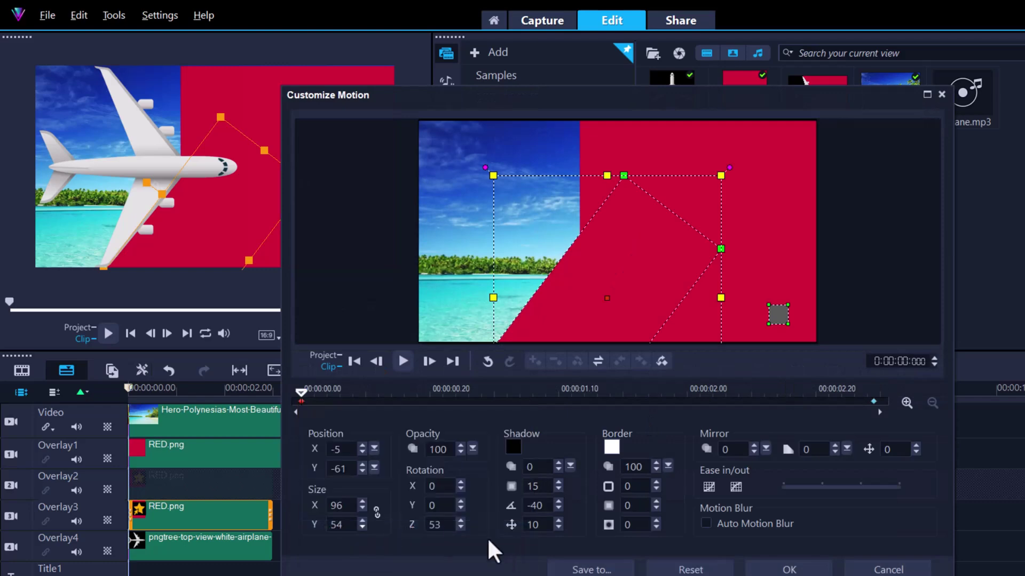
{"action": "left_click", "coordinate": [787, 569]}
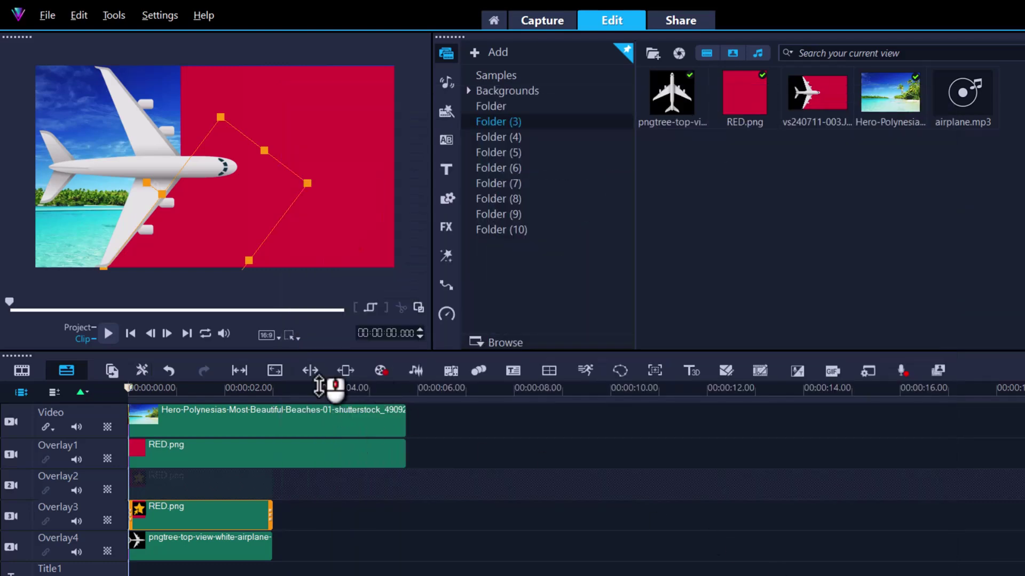
Extend the Overlay3 red clip and the Overlay4 airplane clip to the end of the beach clip
{"action": "left_click_drag", "start_coordinate": [270, 514], "coordinate": [404, 517]}
{"action": "left_click", "coordinate": [261, 553]}
{"action": "left_click_drag", "start_coordinate": [270, 551], "coordinate": [405, 550]}
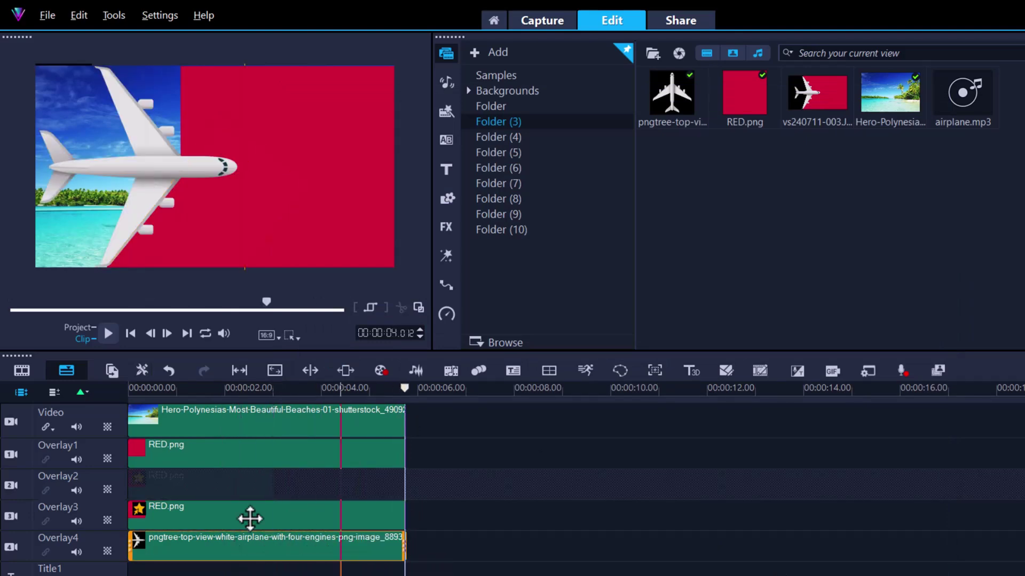
Make the Overlay2 track visible again and extend its red clip to the end of the beach clip
{"action": "left_click", "coordinate": [10, 487]}
{"action": "key", "text": "space"}
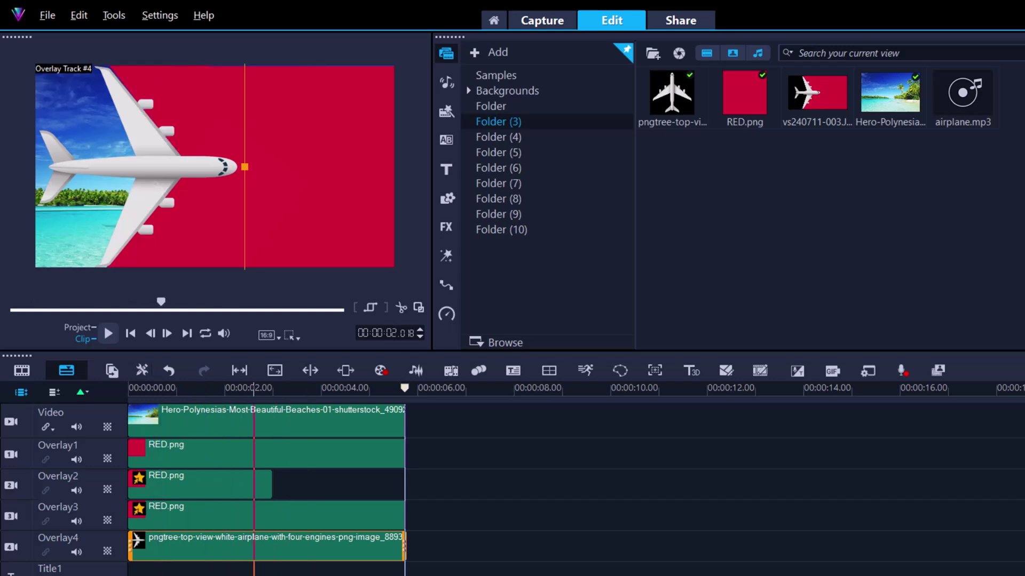
{"action": "left_click", "coordinate": [242, 477]}
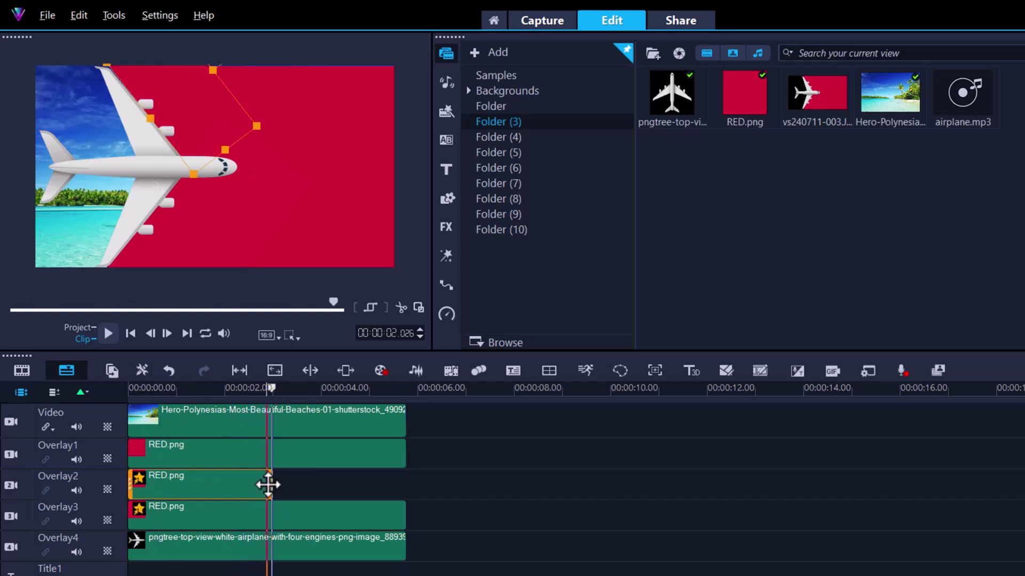
{"action": "left_click_drag", "start_coordinate": [271, 485], "coordinate": [405, 487]}
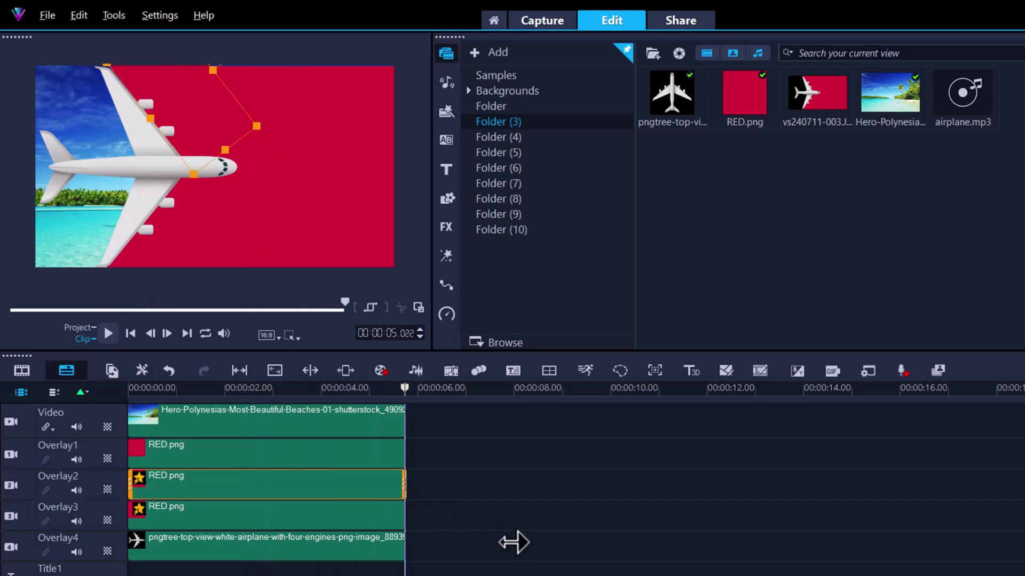
{"action": "left_click", "coordinate": [512, 542]}
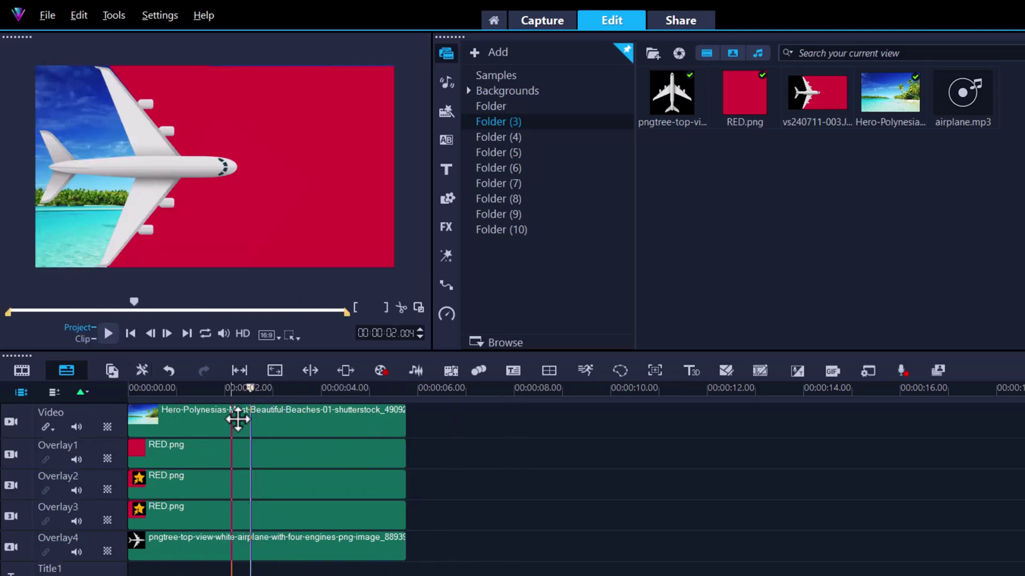
Hide the Video track and take a snapshot of the airplane with its red area on black
{"action": "left_click", "coordinate": [6, 421]}
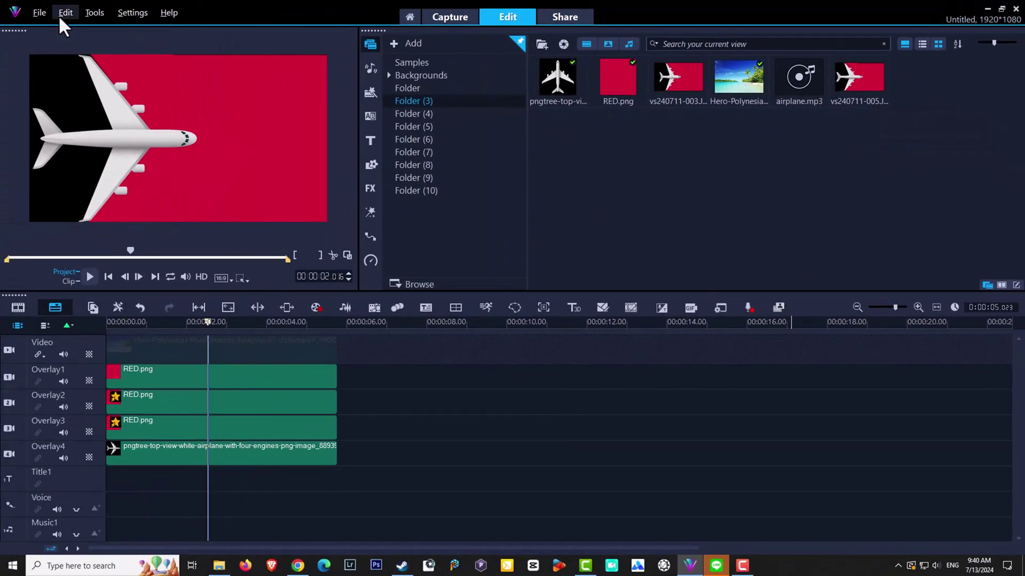
{"action": "left_click", "coordinate": [63, 12]}
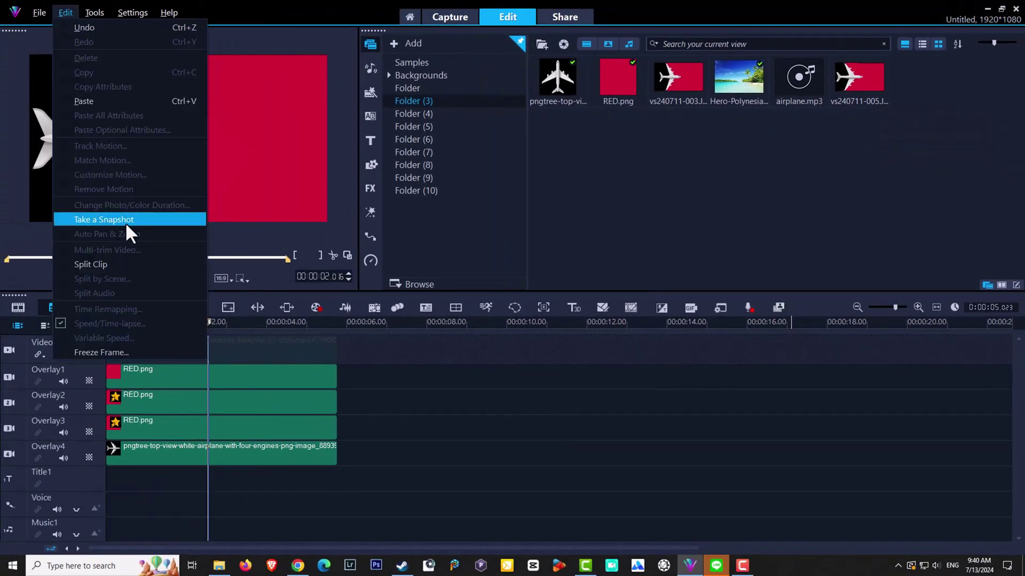
{"action": "left_click_drag", "start_coordinate": [402, 369], "coordinate": [408, 403]}
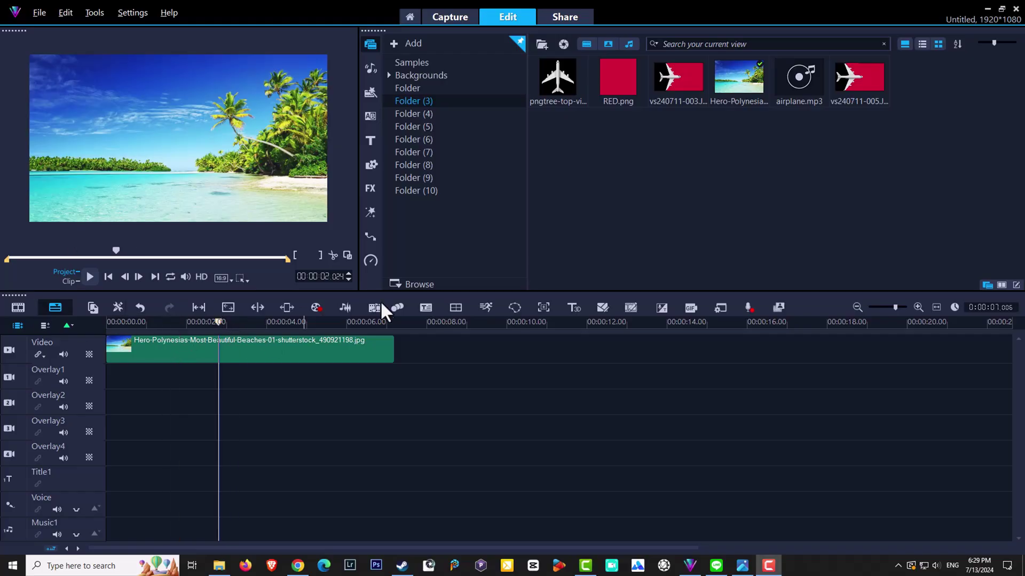
Place vs240711-005.JPG on Overlay4, starting between 2 and 3 seconds, and extend it to the end of the beach clip
{"action": "left_click_drag", "start_coordinate": [859, 79], "coordinate": [436, 358]}
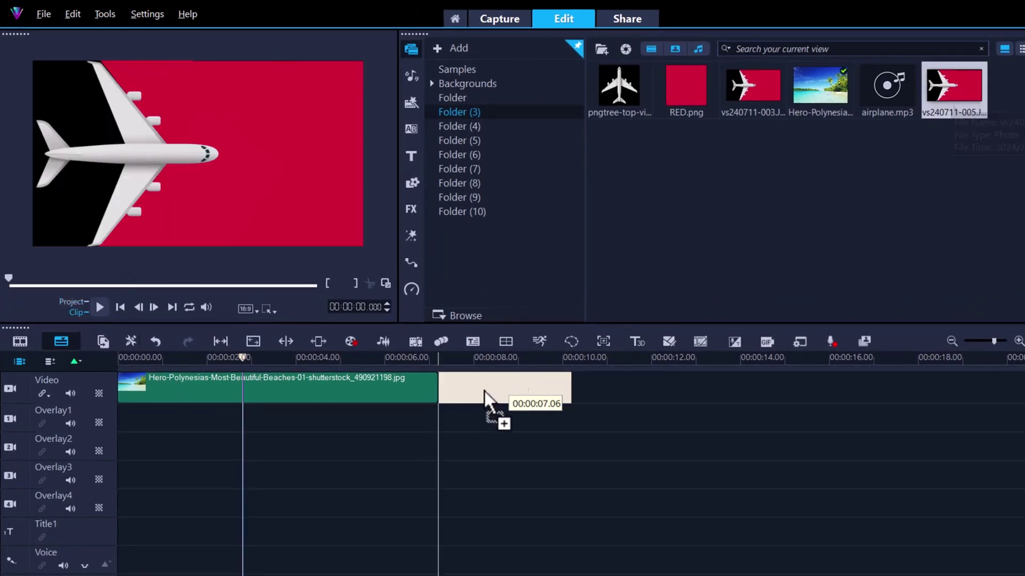
{"action": "left_click_drag", "start_coordinate": [484, 397], "coordinate": [240, 472]}
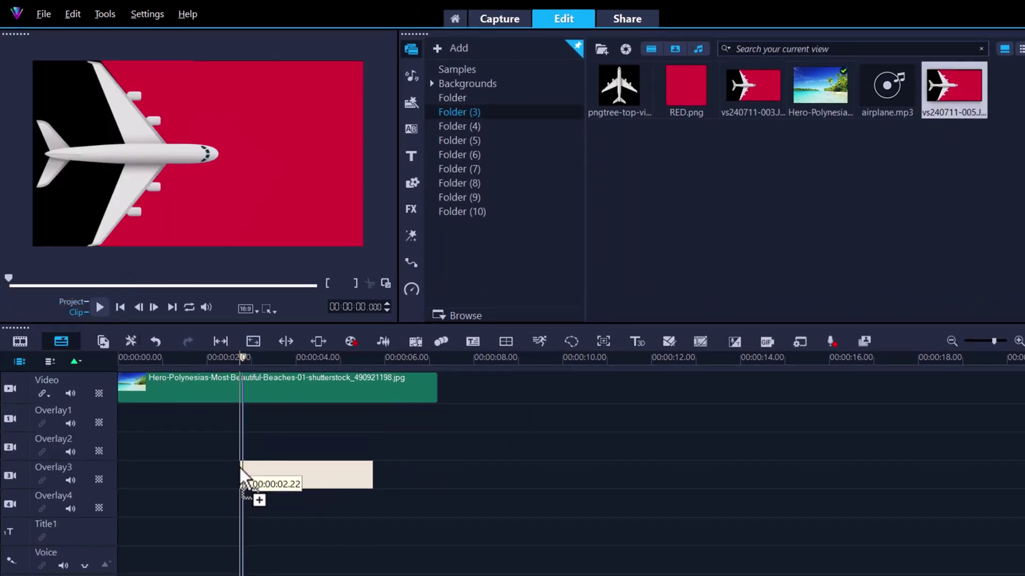
{"action": "left_click_drag", "start_coordinate": [241, 472], "coordinate": [273, 504]}
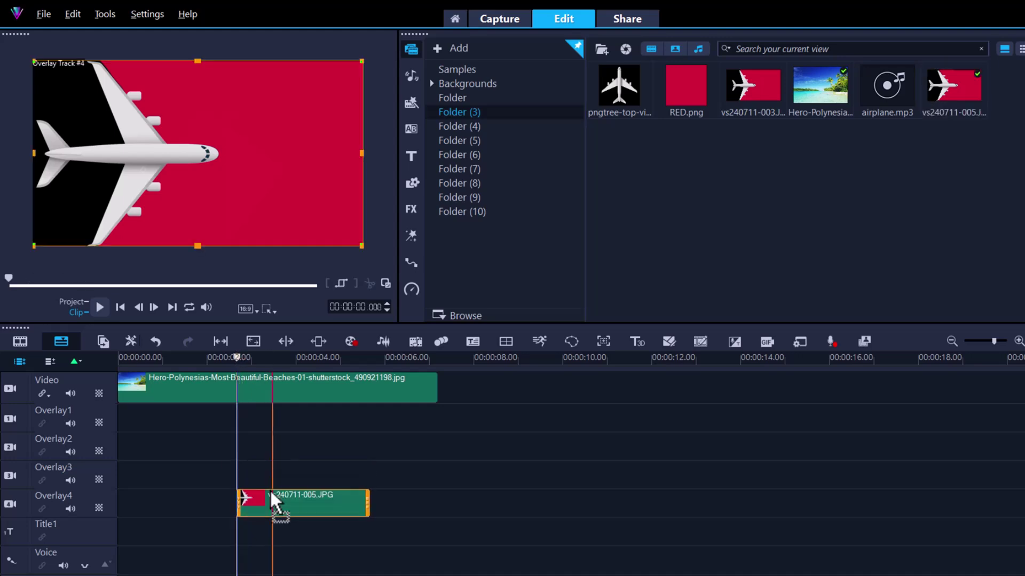
{"action": "left_click_drag", "start_coordinate": [368, 505], "coordinate": [436, 514]}
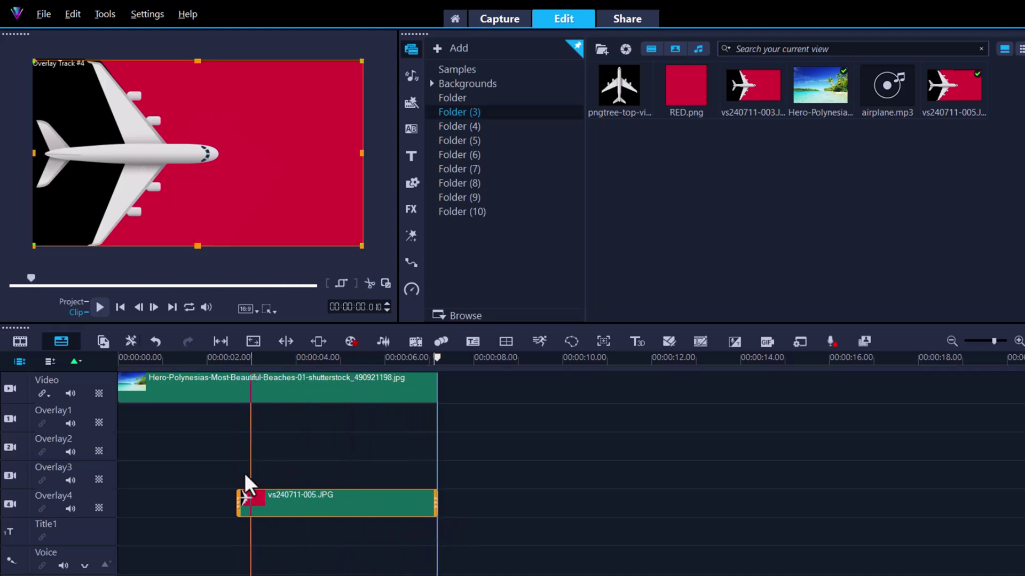
Slide the Overlay4 snapshot left until the airplane is outside the frame, and set its last keyframe's X position to 200 in Customize Motion
{"action": "left_click_drag", "start_coordinate": [317, 202], "coordinate": [234, 201]}
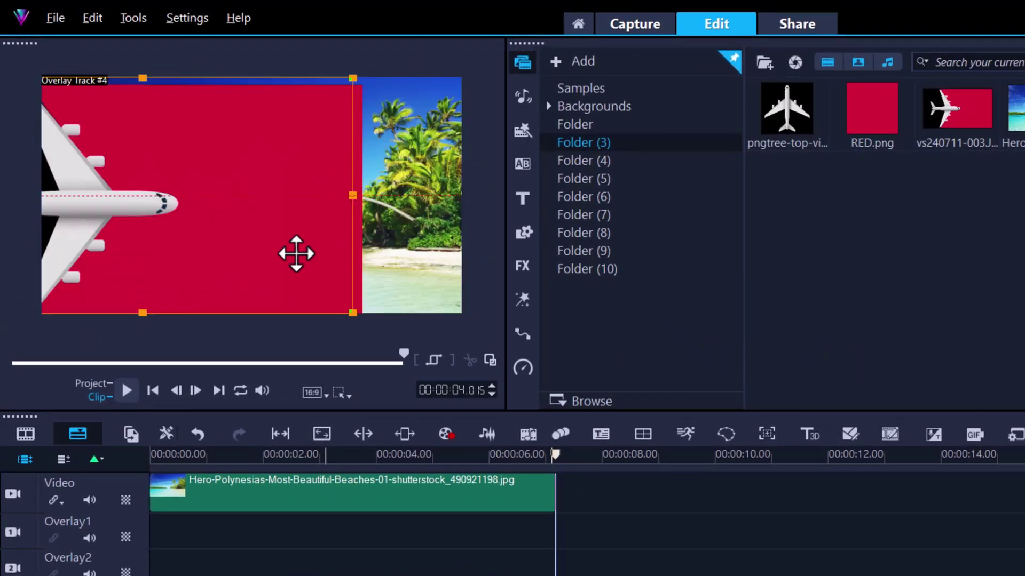
{"action": "left_click_drag", "start_coordinate": [296, 254], "coordinate": [167, 258]}
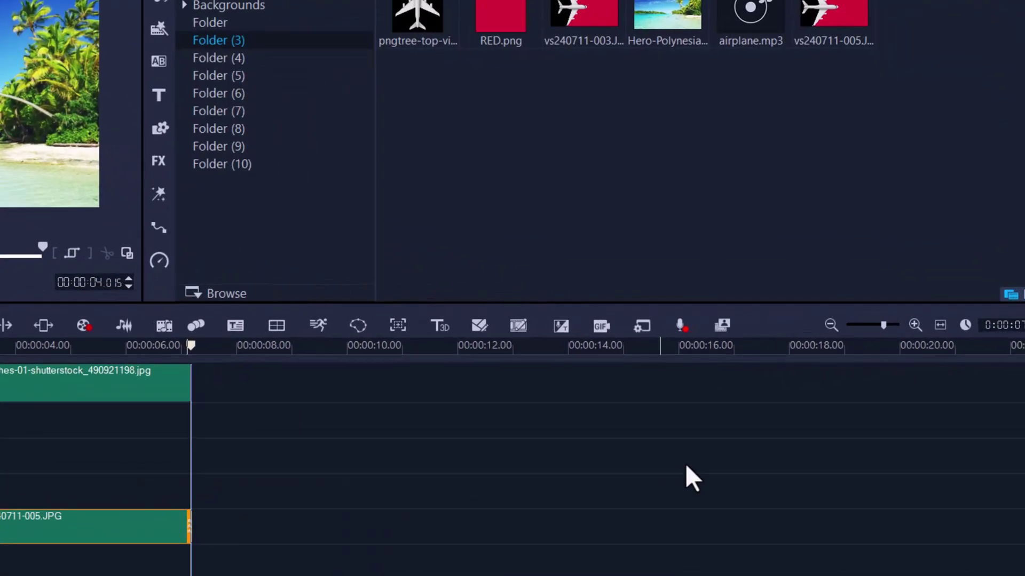
{"action": "left_click", "coordinate": [480, 341]}
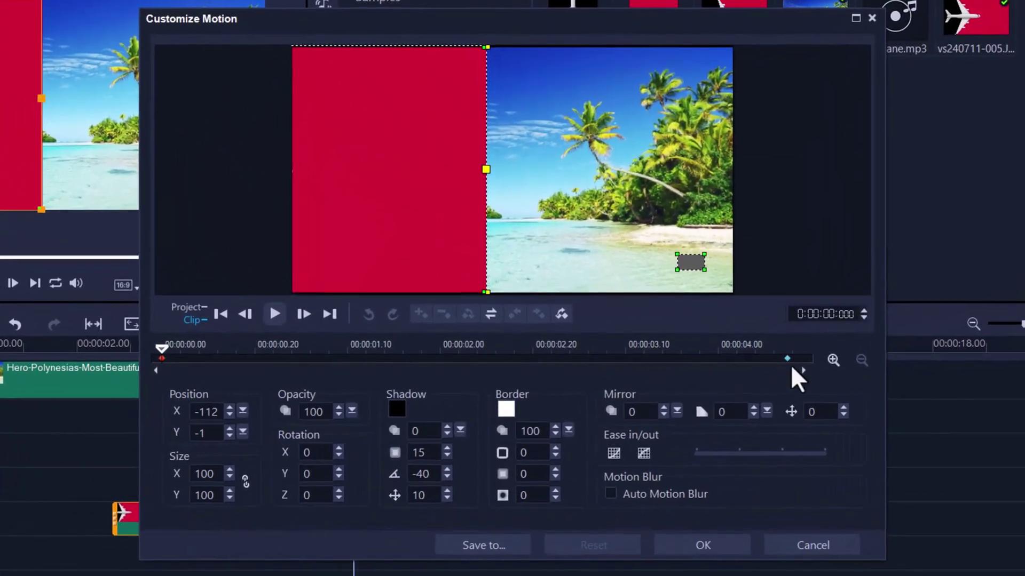
{"action": "left_click", "coordinate": [788, 358]}
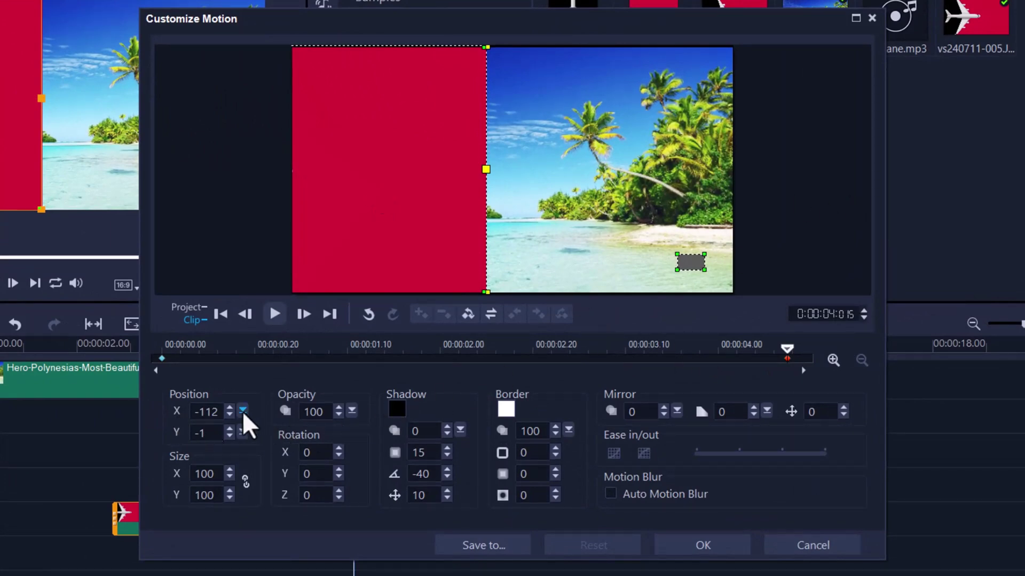
{"action": "left_click_drag", "start_coordinate": [243, 414], "coordinate": [244, 425]}
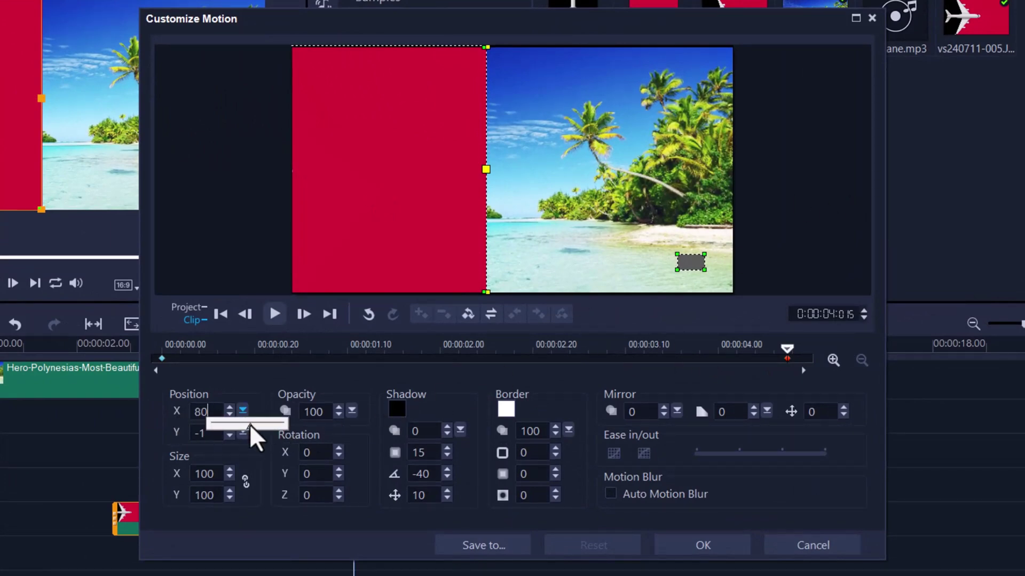
{"action": "left_click_drag", "start_coordinate": [255, 426], "coordinate": [255, 428]}
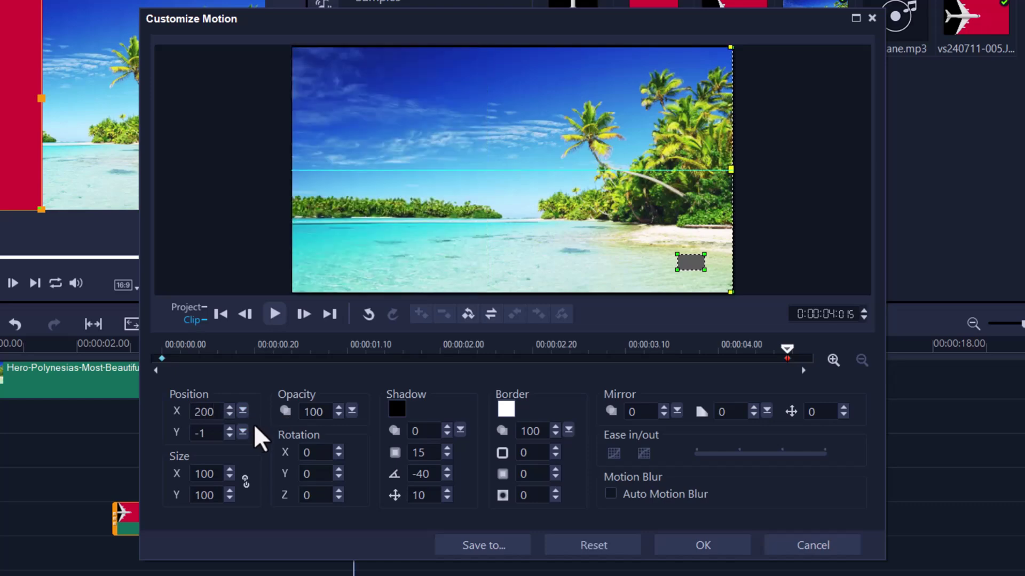
{"action": "left_click", "coordinate": [689, 547]}
Play back the Overlay4 snapshot clip to check how the airplane crosses the beach image
{"action": "key", "text": "space"}
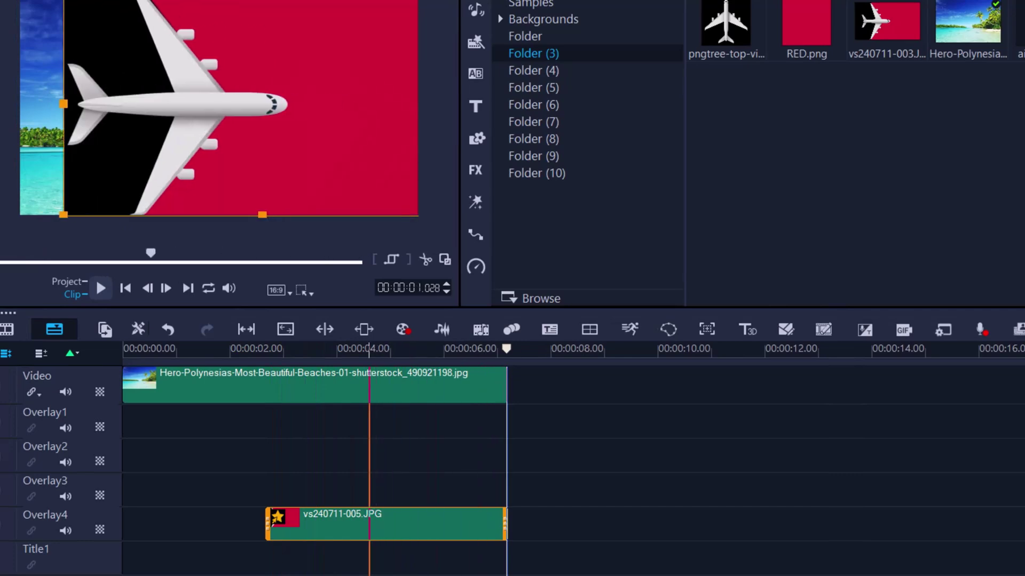
{"action": "key", "text": "Right"}
{"action": "key", "text": "Right"}
{"action": "key", "text": "Right"}
{"action": "key", "text": "Right"}
{"action": "key", "text": "Right"}
{"action": "key", "text": "Right"}
{"action": "key", "text": "Right"}
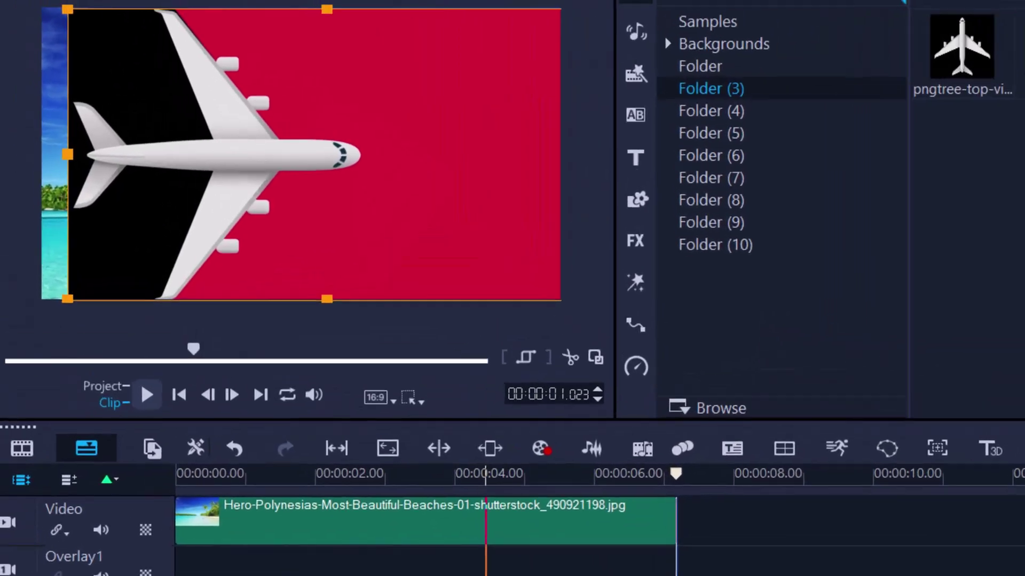
{"action": "key", "text": "Right"}
{"action": "key", "text": "Right"}
{"action": "key", "text": "End"}
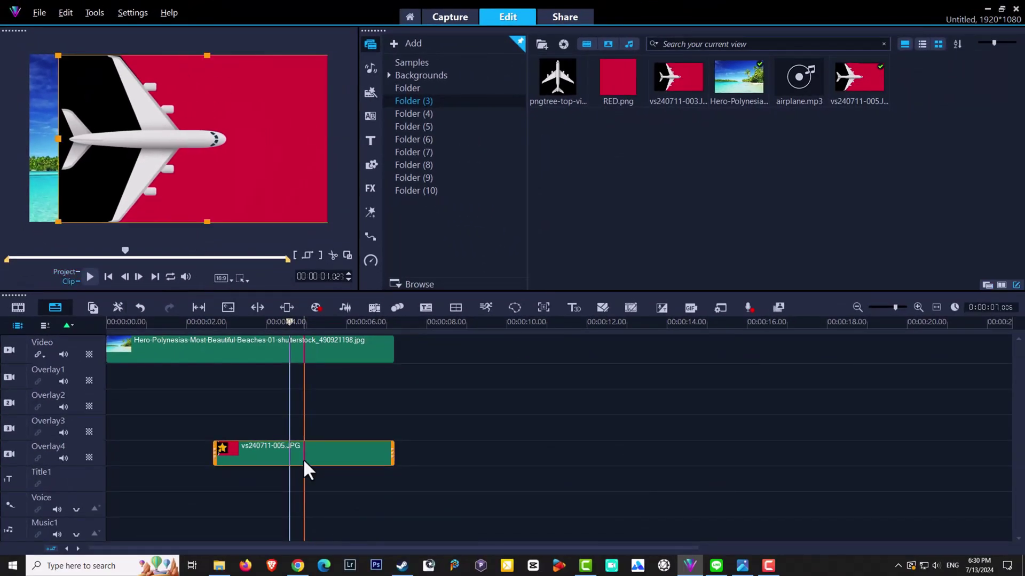
Enable Chroma Key on the Overlay4 snapshot clip and pick the black area behind the airplane as the key color
{"action": "double_click", "coordinate": [306, 465]}
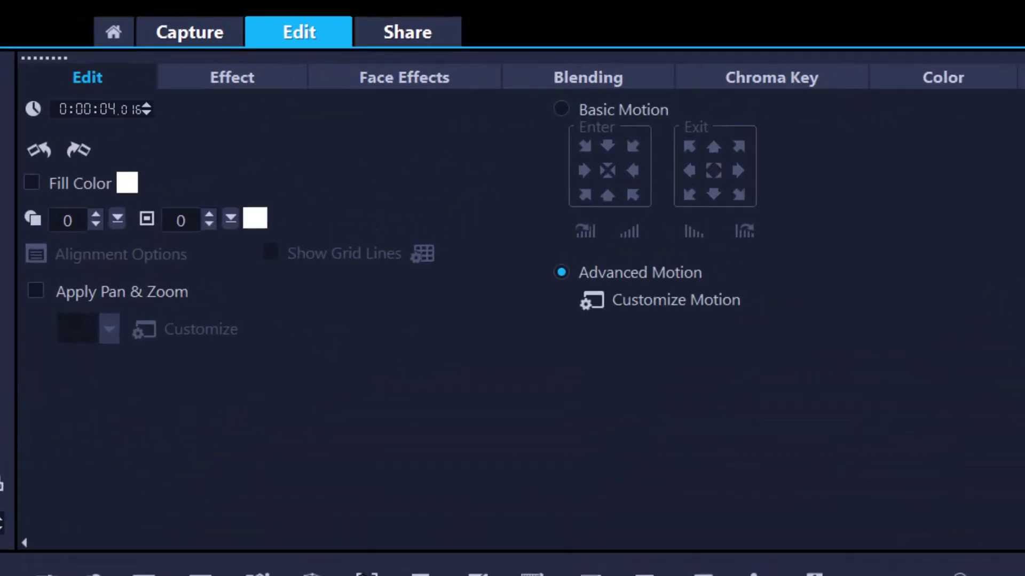
{"action": "left_click", "coordinate": [748, 43]}
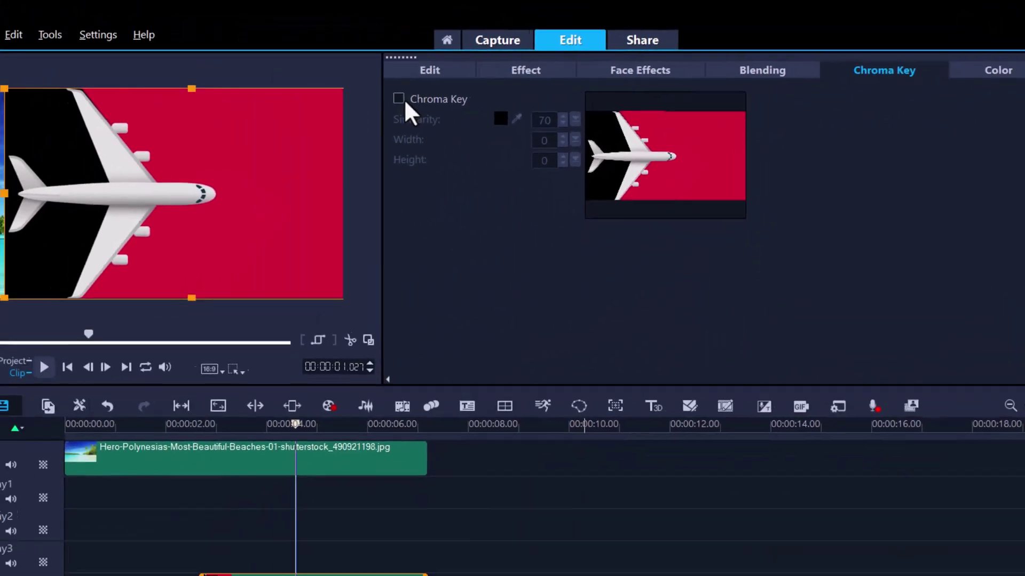
{"action": "left_click", "coordinate": [0, 141]}
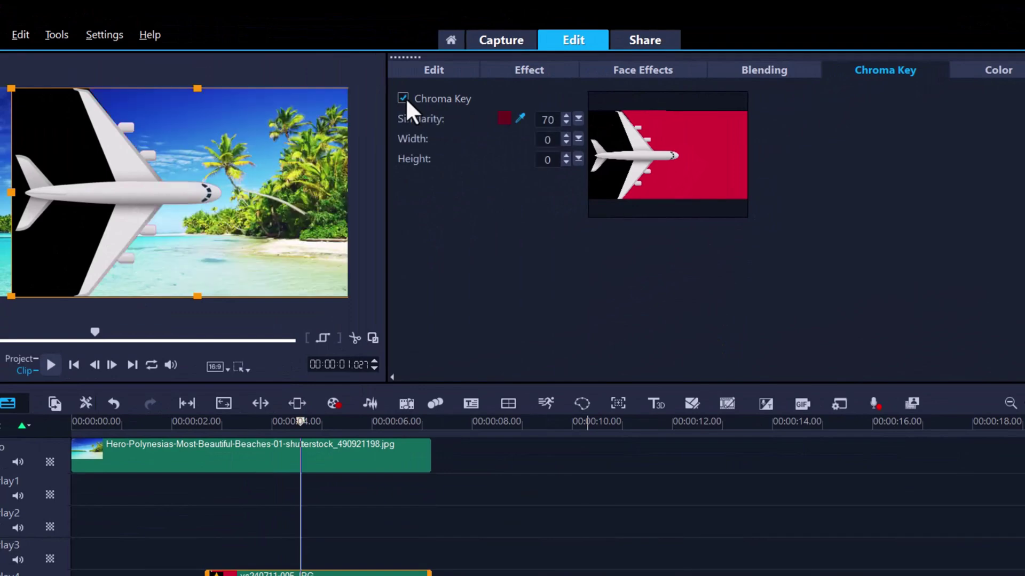
{"action": "left_click", "coordinate": [520, 119]}
{"action": "left_click", "coordinate": [601, 122]}
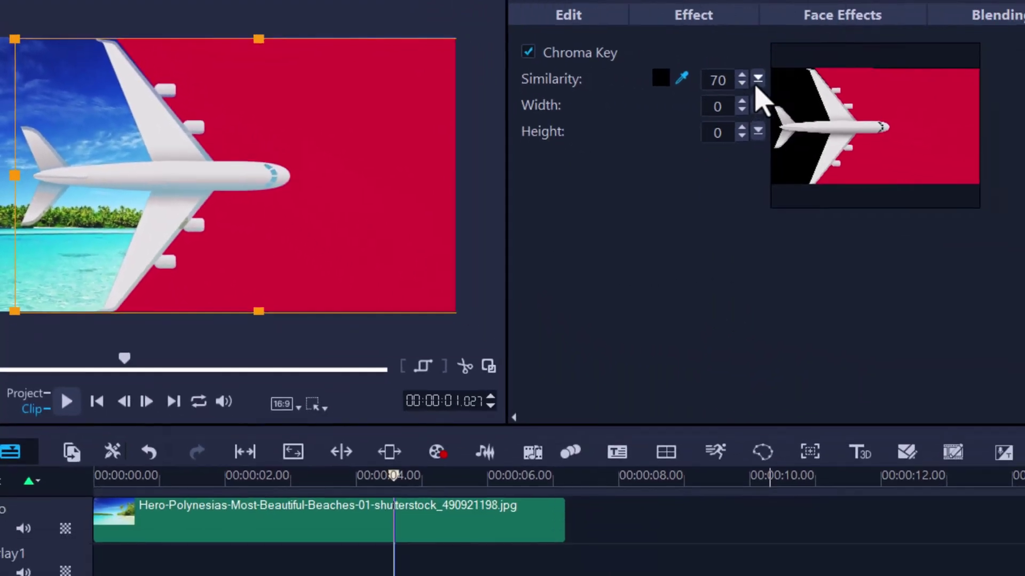
Set the Overlay4 snapshot's Chroma Key similarity to 16
{"action": "left_click", "coordinate": [758, 79]}
{"action": "left_click_drag", "start_coordinate": [757, 96], "coordinate": [731, 100]}
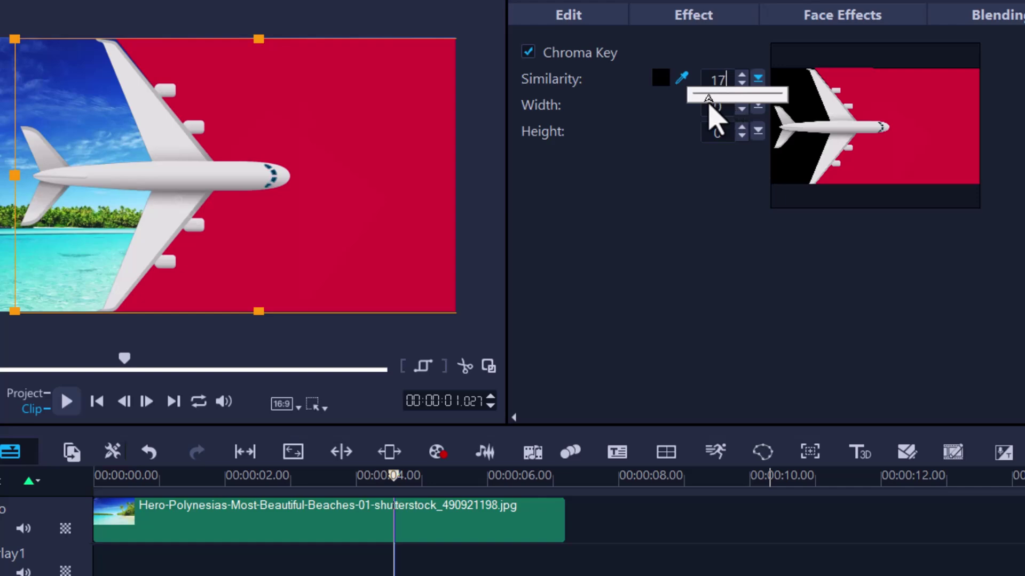
{"action": "left_click_drag", "start_coordinate": [714, 117], "coordinate": [714, 116]}
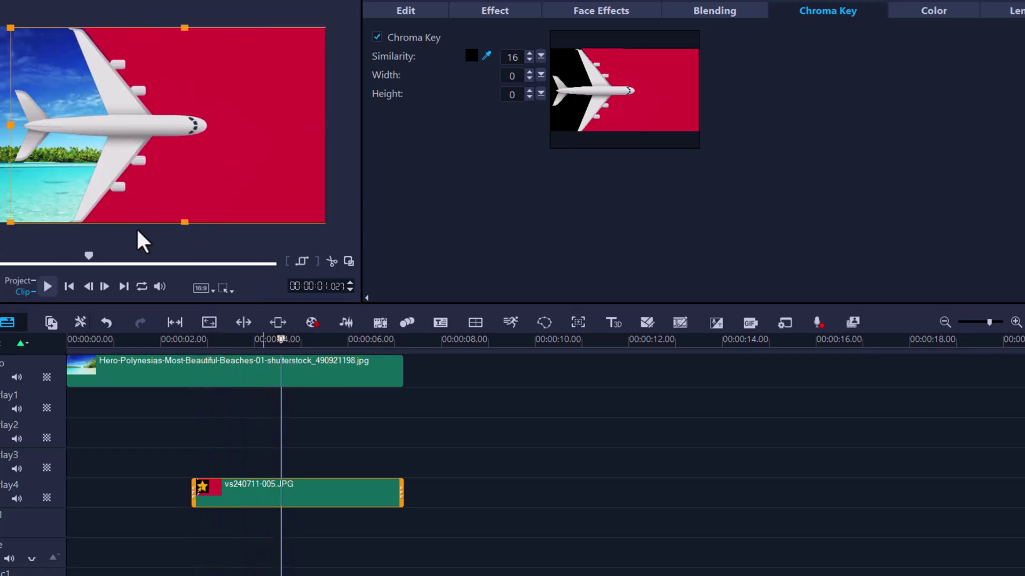
Check the frame at the start of the Overlay4 snapshot clip to see how much of the beach its red area covers
{"action": "left_click_drag", "start_coordinate": [167, 342], "coordinate": [192, 349]}
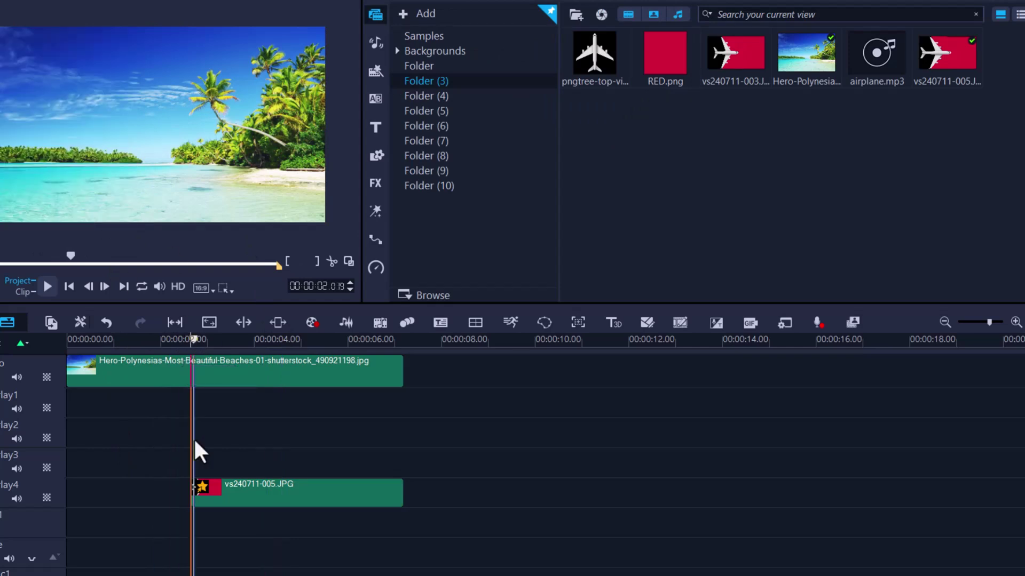
{"action": "left_click", "coordinate": [208, 494]}
{"action": "left_click_drag", "start_coordinate": [133, 126], "coordinate": [230, 130]}
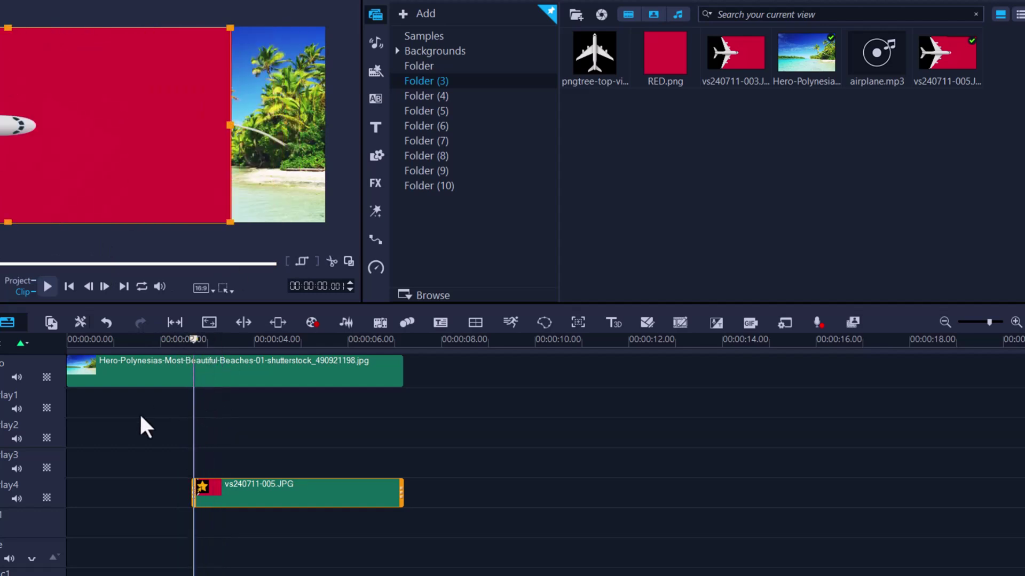
Place RED.png on Overlay1 at the start of the timeline and play the project to check how the airplane enters
{"action": "left_click", "coordinate": [74, 558]}
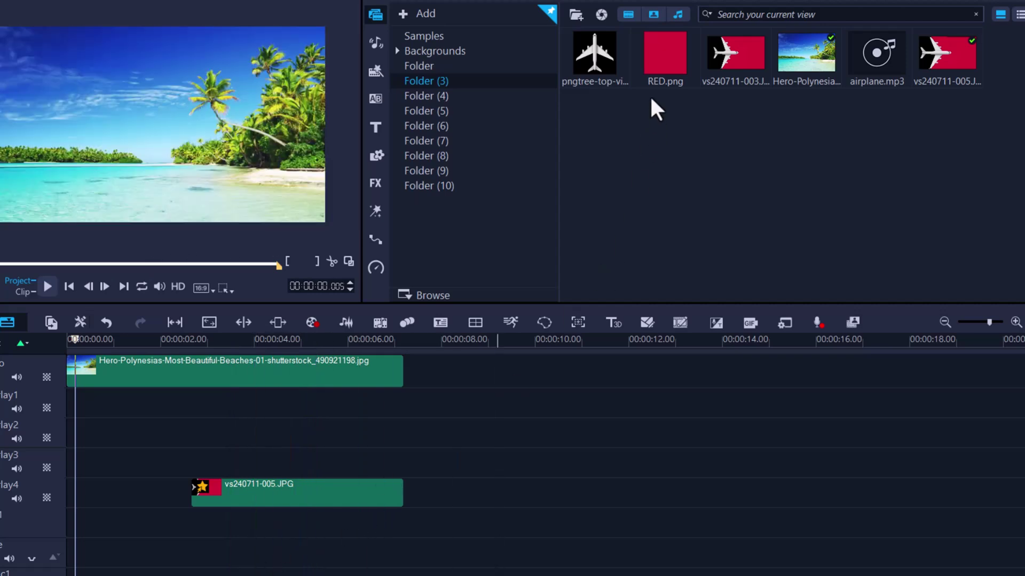
{"action": "left_click_drag", "start_coordinate": [657, 72], "coordinate": [69, 426]}
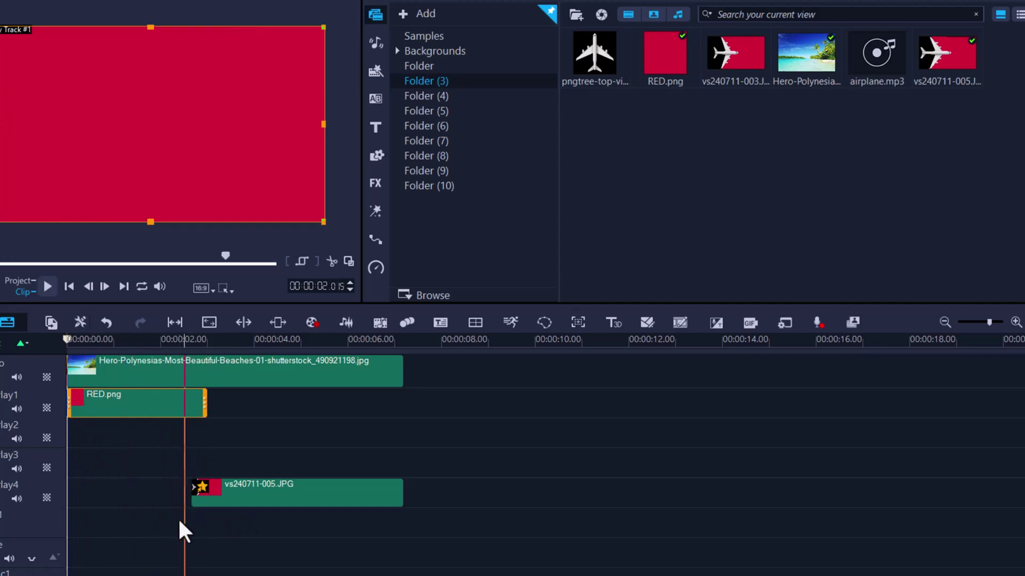
{"action": "left_click", "coordinate": [46, 287]}
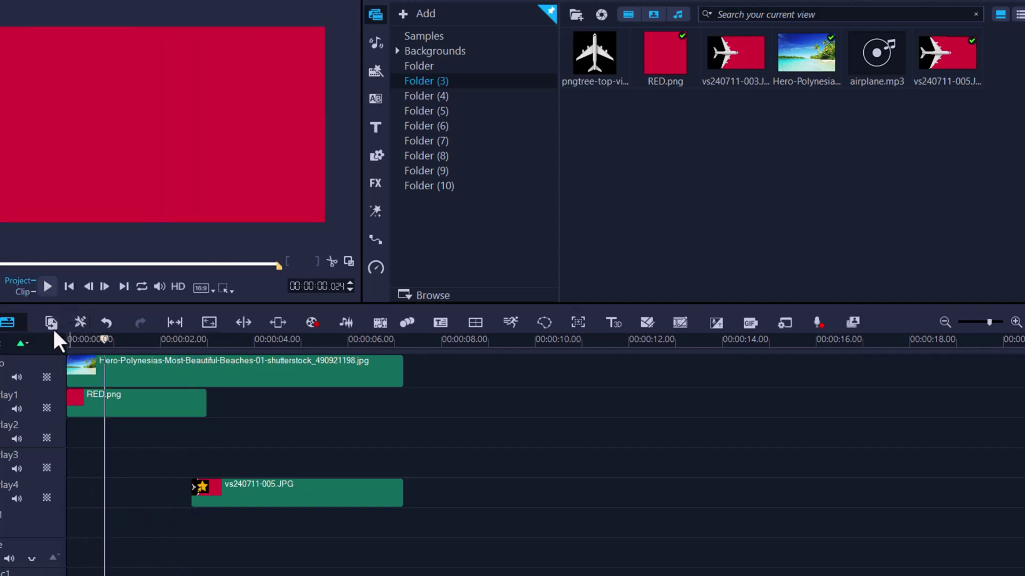
{"action": "left_click", "coordinate": [46, 288]}
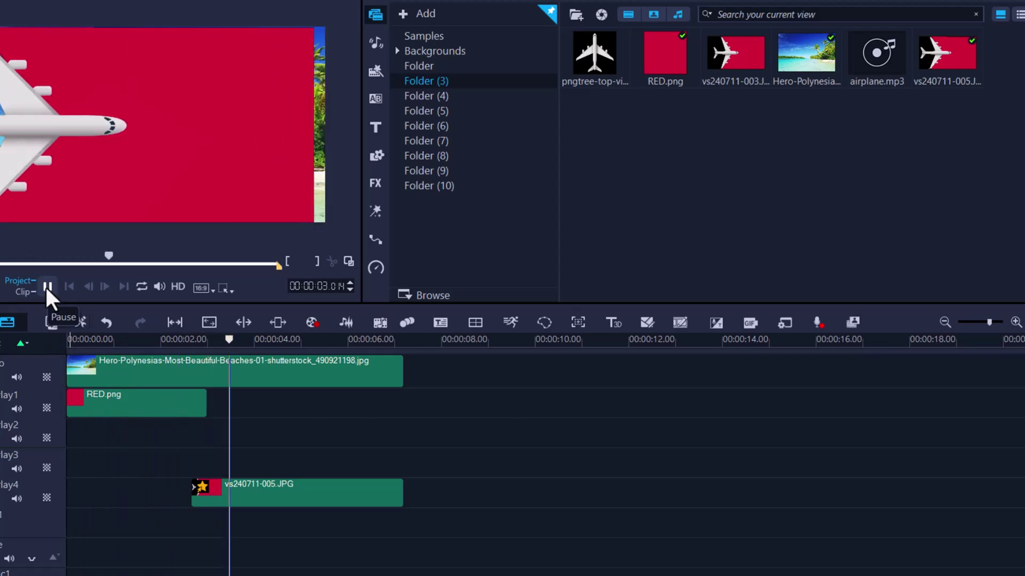
{"action": "left_click", "coordinate": [47, 287]}
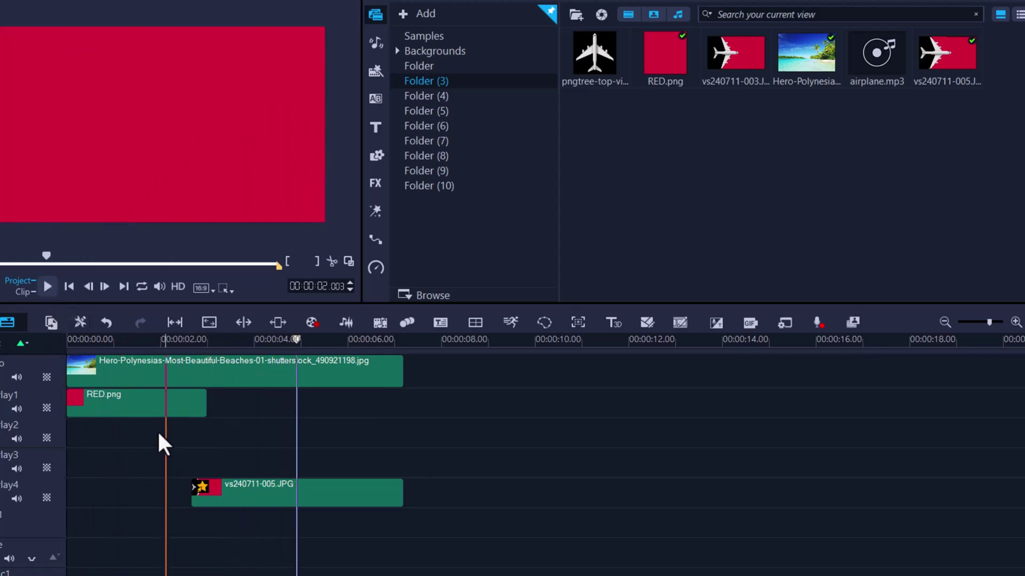
Move the Overlay4 snapshot slightly earlier and extend RED.png on Overlay1 to about 3 seconds
{"action": "left_click_drag", "start_coordinate": [202, 488], "coordinate": [194, 499]}
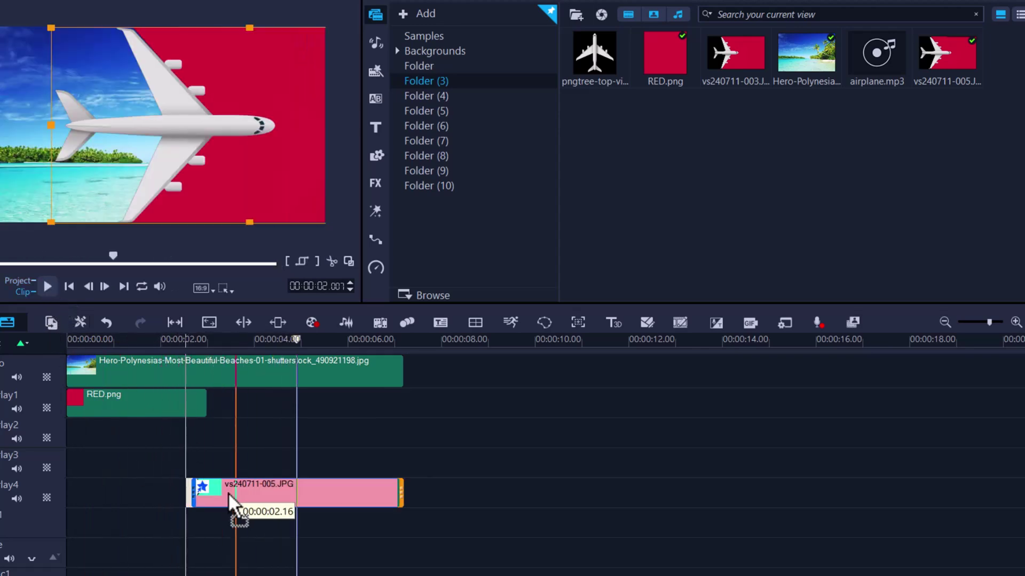
{"action": "left_click", "coordinate": [195, 401]}
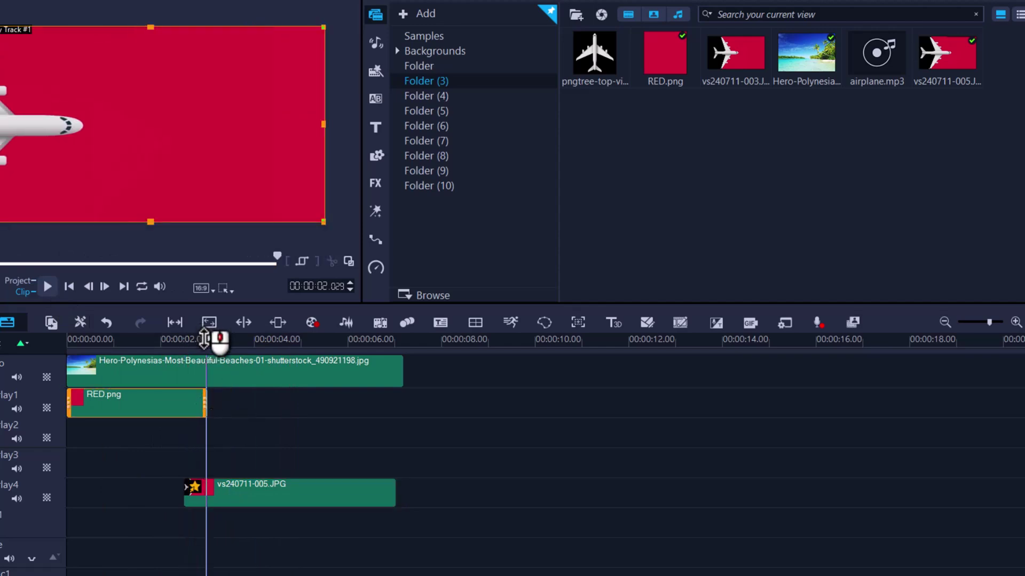
{"action": "left_click", "coordinate": [81, 341]}
{"action": "left_click_drag", "start_coordinate": [81, 347], "coordinate": [169, 400]}
{"action": "left_click", "coordinate": [169, 401]}
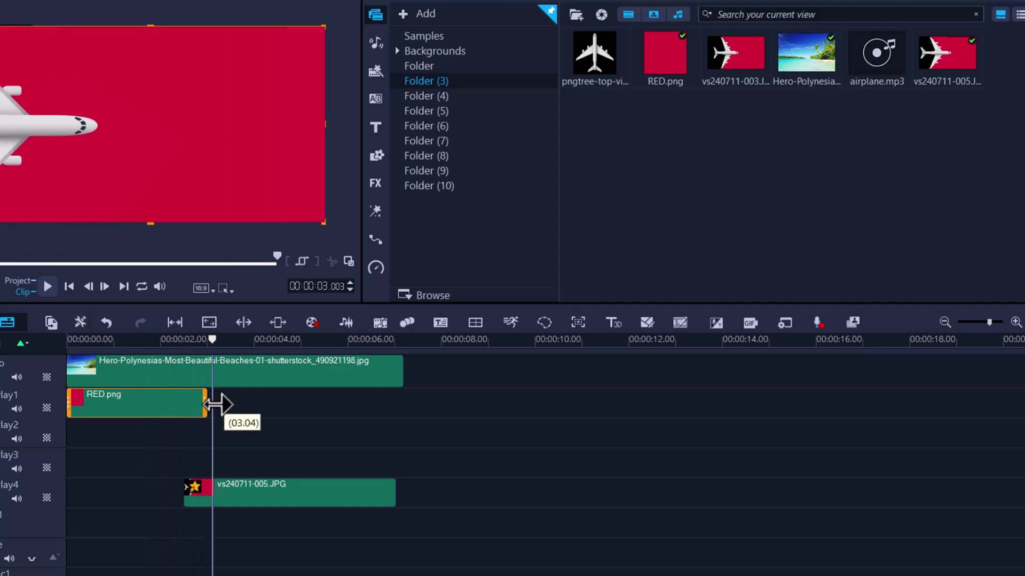
{"action": "left_click_drag", "start_coordinate": [214, 404], "coordinate": [213, 405]}
Shift the Overlay4 snapshot earlier to start at about 2 seconds, and extend its end to match the end of the beach clip
{"action": "left_click_drag", "start_coordinate": [216, 502], "coordinate": [212, 501]}
{"action": "left_click_drag", "start_coordinate": [391, 498], "coordinate": [403, 496]}
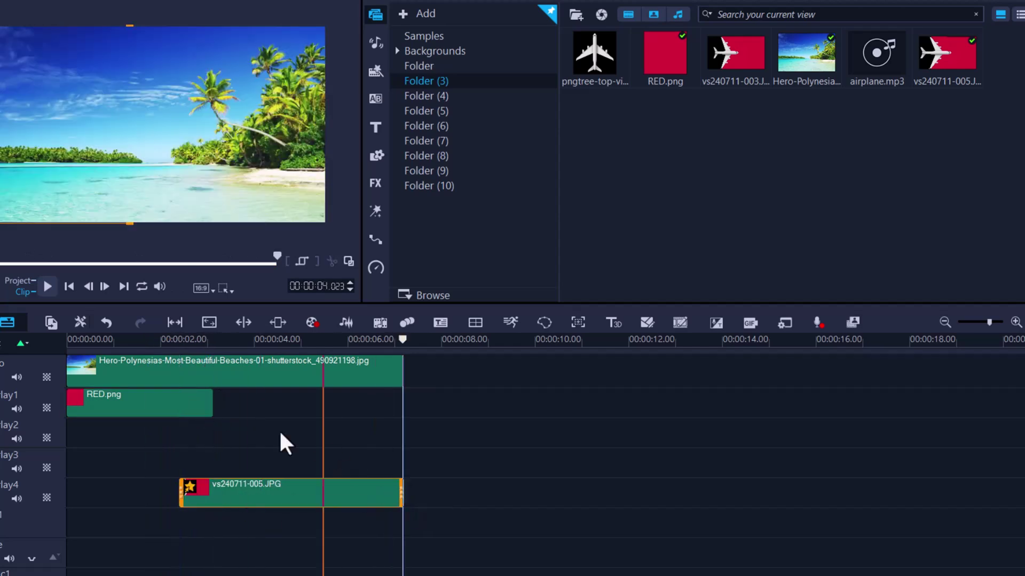
{"action": "left_click_drag", "start_coordinate": [99, 340], "coordinate": [198, 368]}
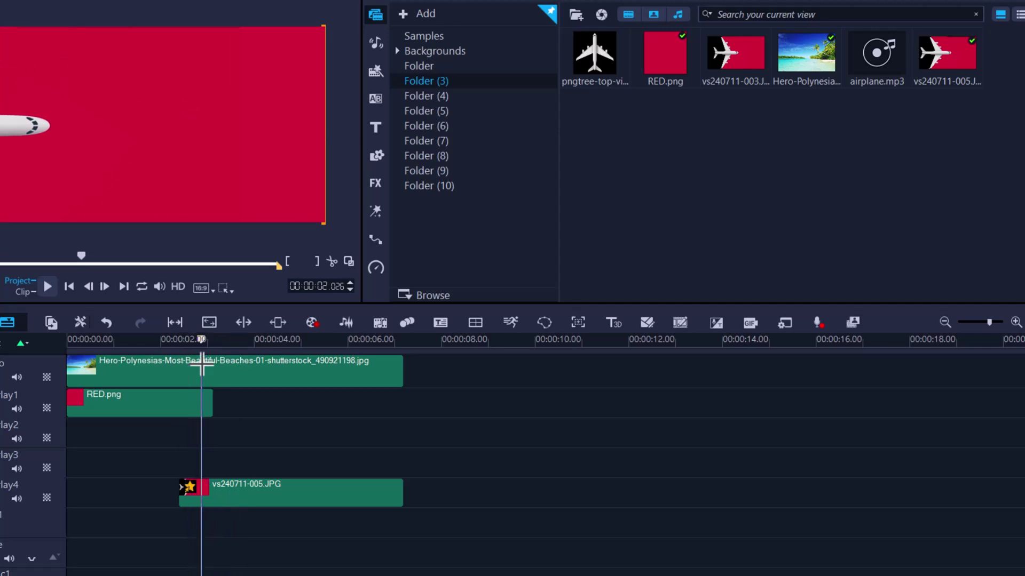
{"action": "left_click_drag", "start_coordinate": [233, 490], "coordinate": [242, 497]}
{"action": "mouse_move", "coordinate": [400, 491]}
{"action": "left_mouse_down"}
{"action": "mouse_move", "coordinate": [373, 494]}
{"action": "mouse_move", "coordinate": [411, 492]}
{"action": "left_mouse_up"}
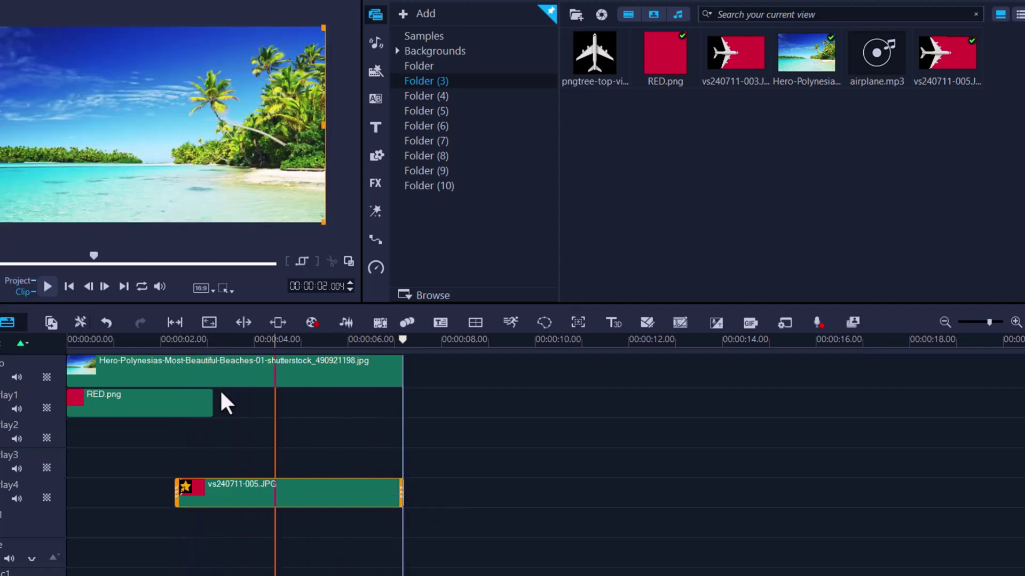
{"action": "left_click_drag", "start_coordinate": [183, 347], "coordinate": [257, 491]}
{"action": "left_click", "coordinate": [268, 491]}
{"action": "left_click_drag", "start_coordinate": [391, 490], "coordinate": [404, 490]}
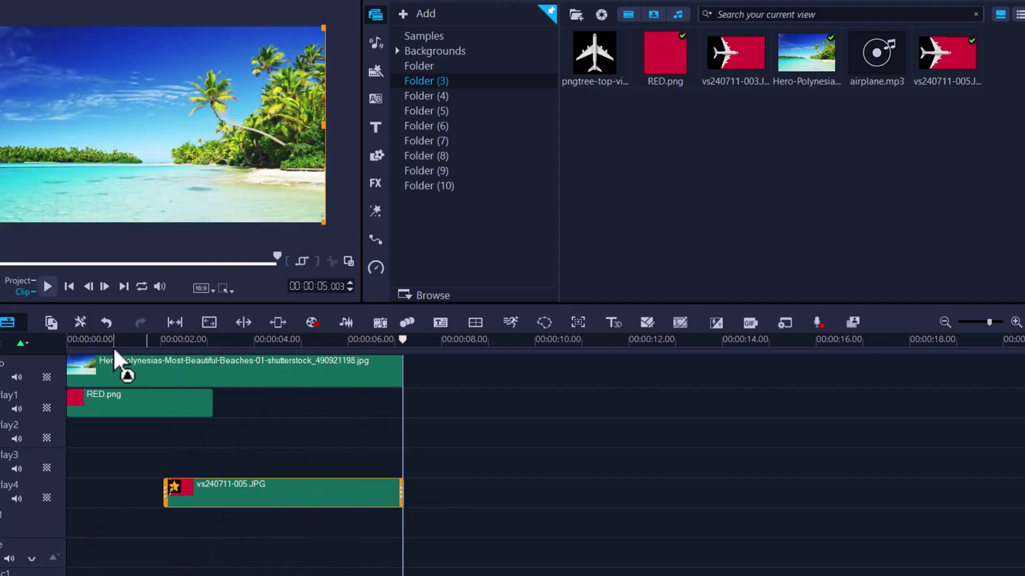
Play the project from the beginning to check the wipe from the red background to the beach
{"action": "left_click", "coordinate": [72, 341]}
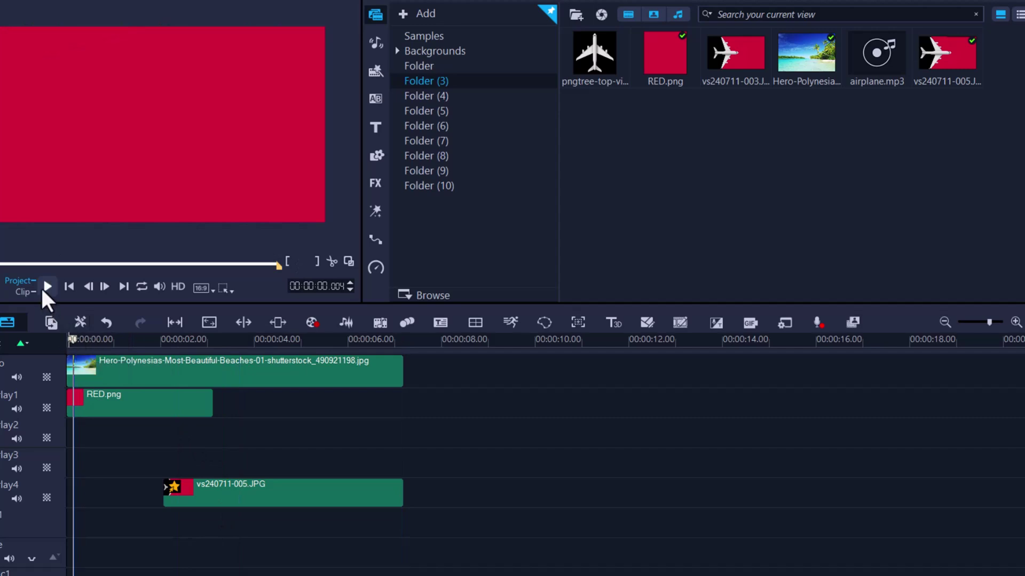
{"action": "left_click", "coordinate": [47, 286]}
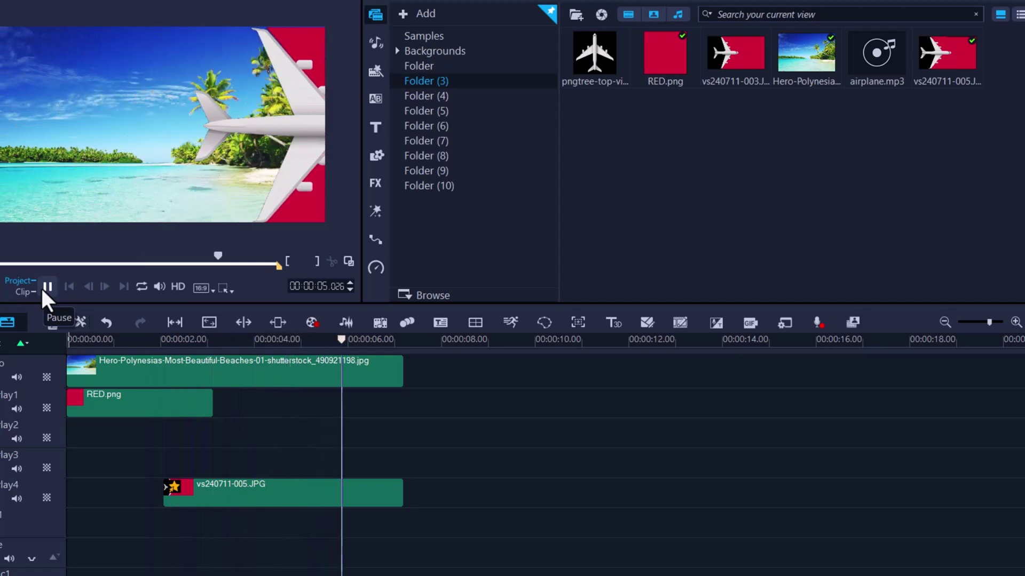
{"action": "left_click_drag", "start_coordinate": [109, 419], "coordinate": [98, 422]}
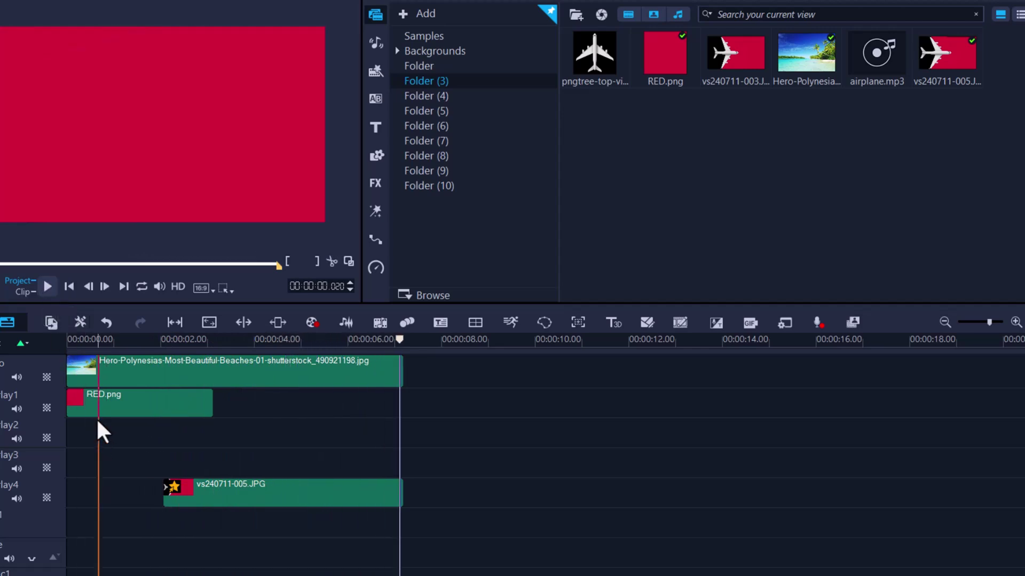
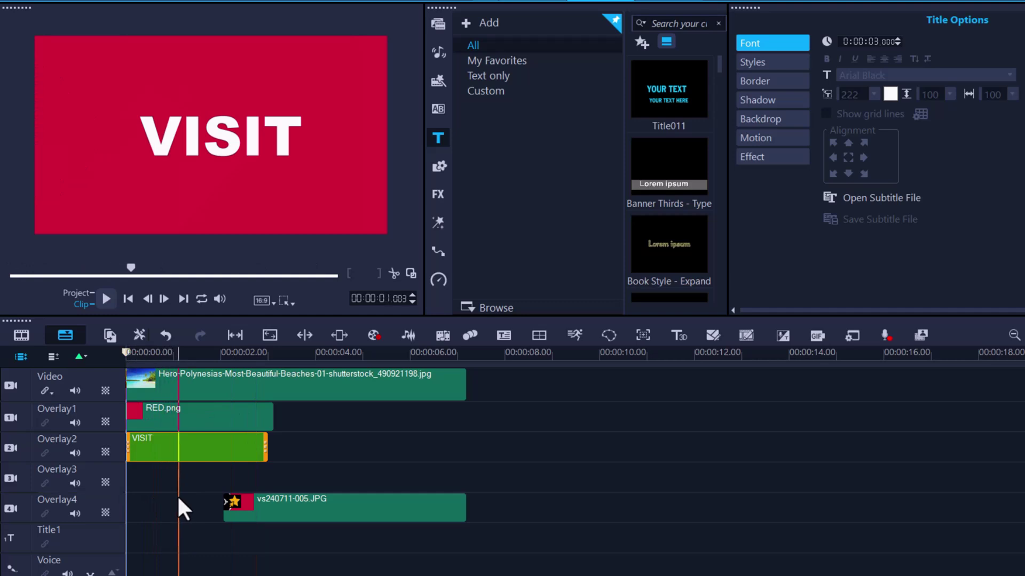
Trim the VISIT title on Overlay2 to about 2 seconds so it ends where the Overlay4 snapshot starts
{"action": "left_click_drag", "start_coordinate": [211, 503], "coordinate": [221, 504]}
{"action": "left_click_drag", "start_coordinate": [264, 451], "coordinate": [235, 450]}
{"action": "left_click_drag", "start_coordinate": [147, 506], "coordinate": [257, 530]}
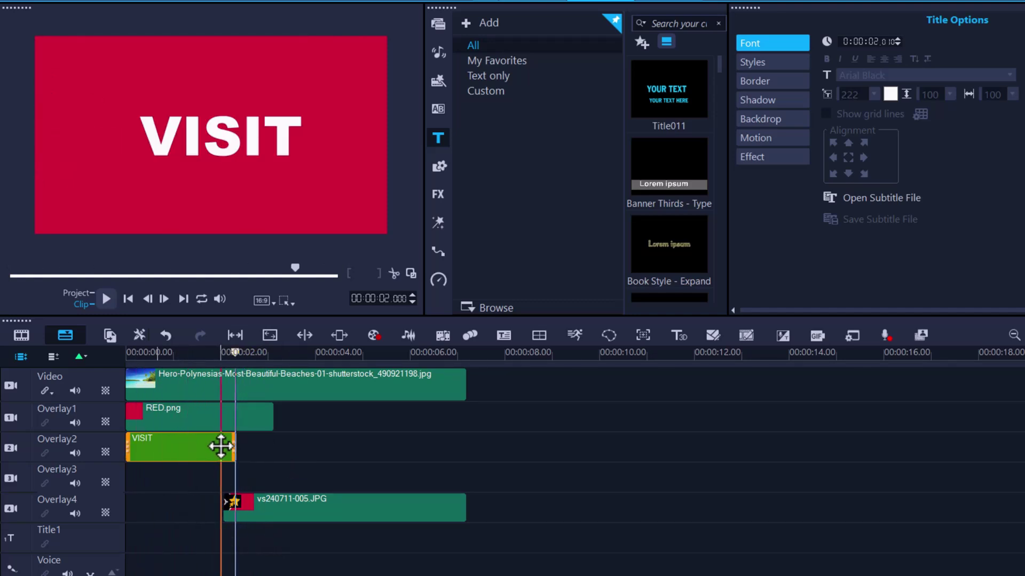
{"action": "left_click_drag", "start_coordinate": [235, 446], "coordinate": [222, 448]}
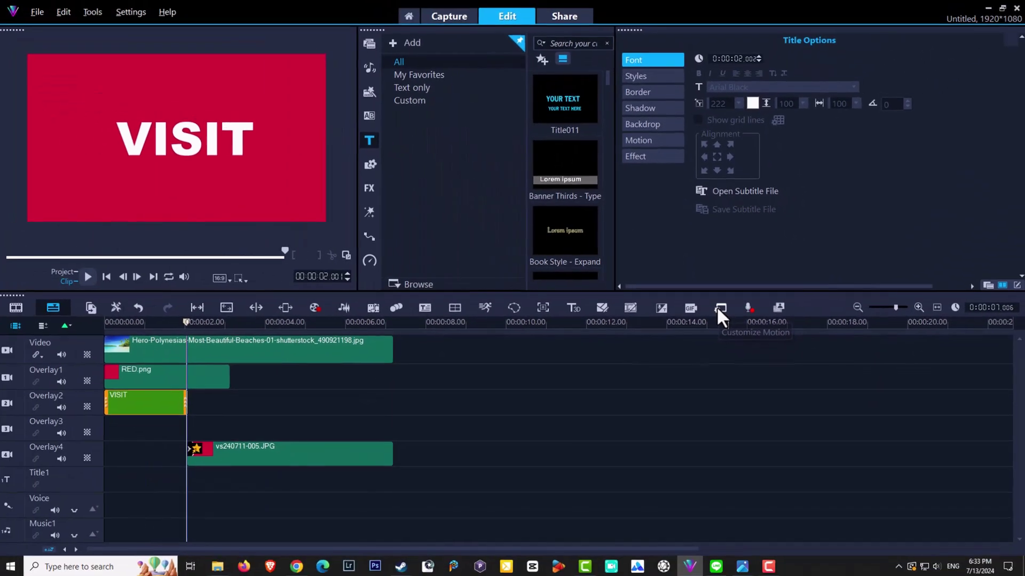
Give the VISIT title an Exit animation in Customize Motion, using the first Fly preset
{"action": "left_click", "coordinate": [683, 383]}
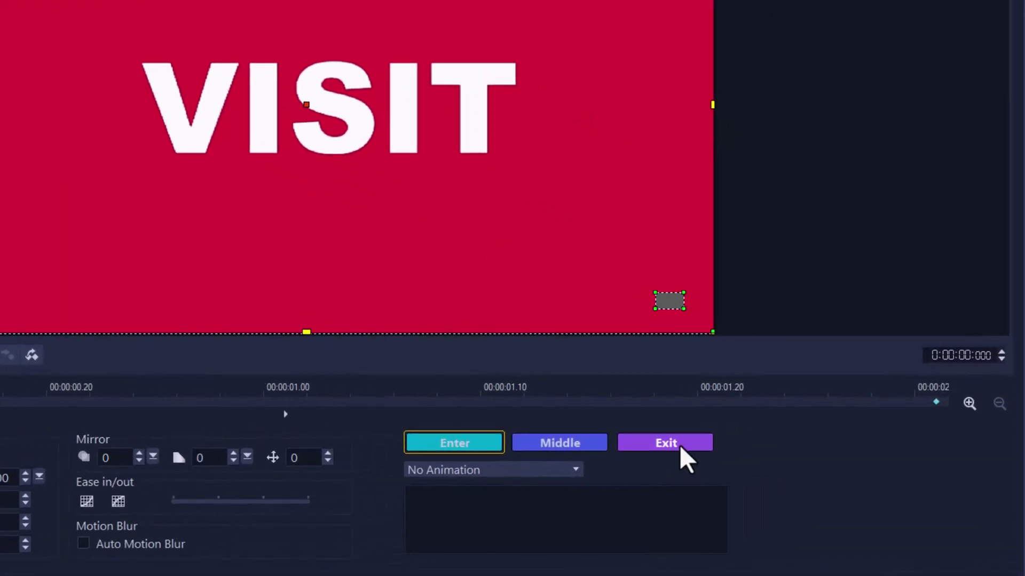
{"action": "left_click", "coordinate": [779, 436]}
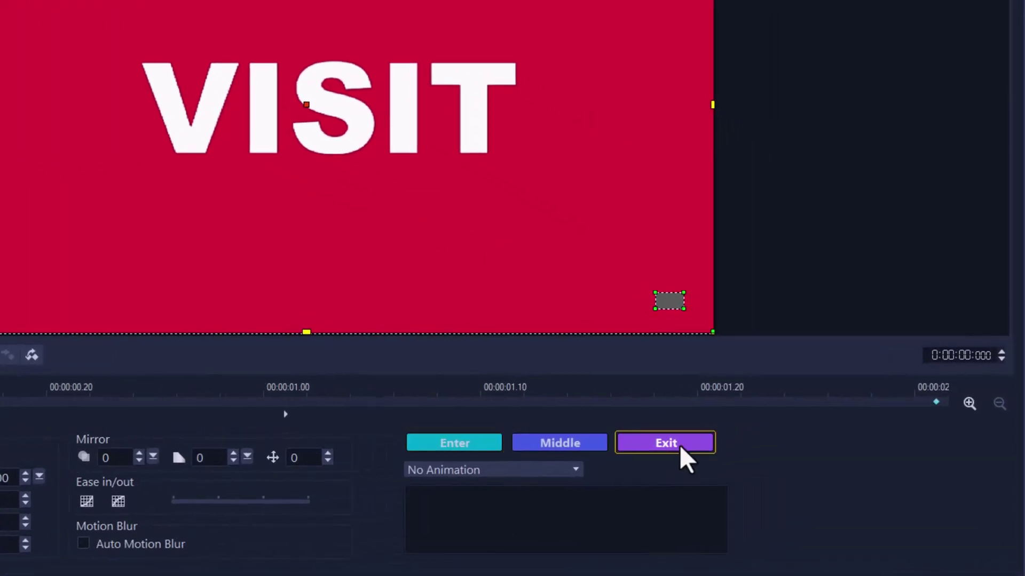
{"action": "left_click", "coordinate": [529, 471]}
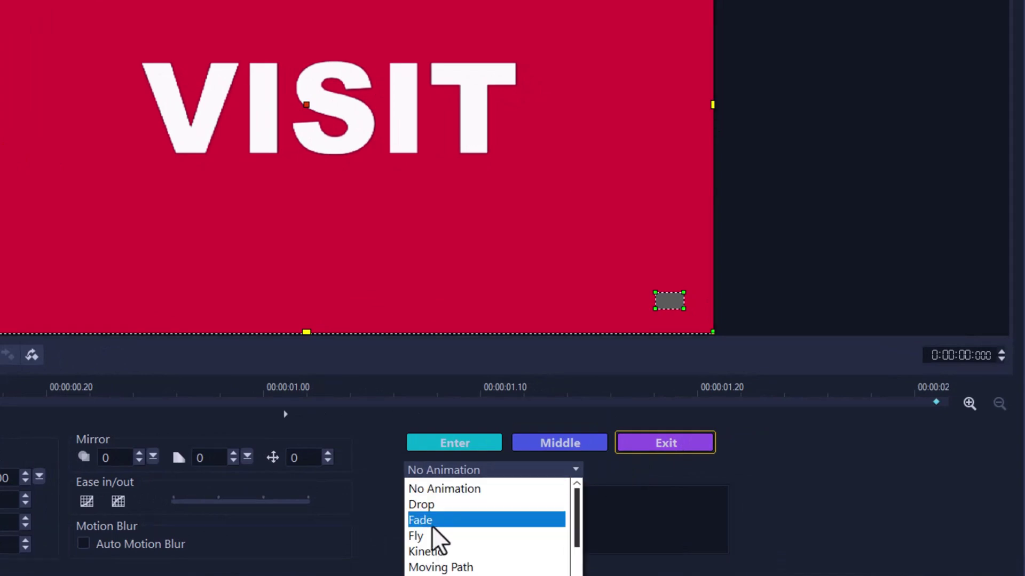
{"action": "left_click", "coordinate": [454, 536]}
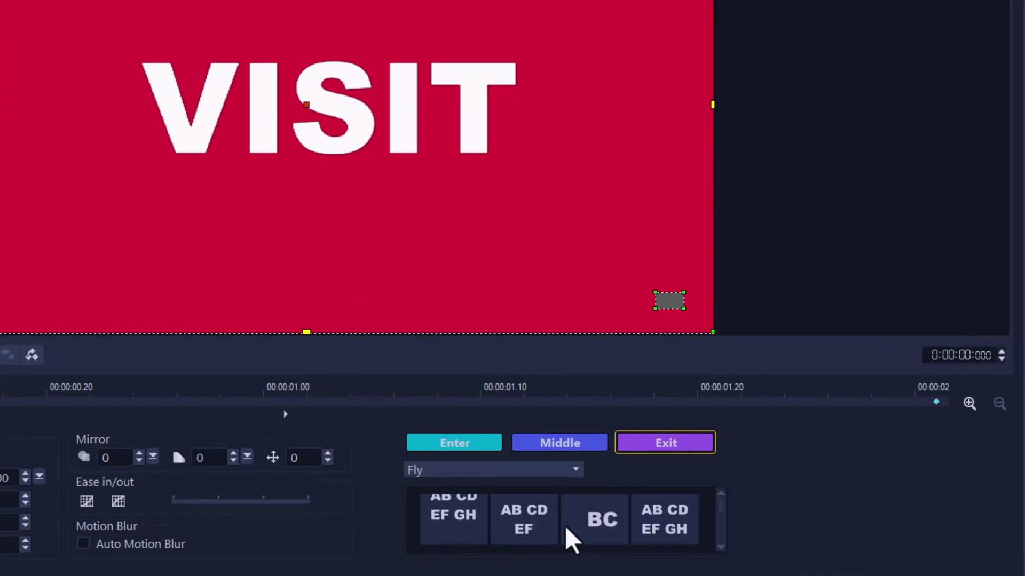
{"action": "left_click", "coordinate": [460, 518]}
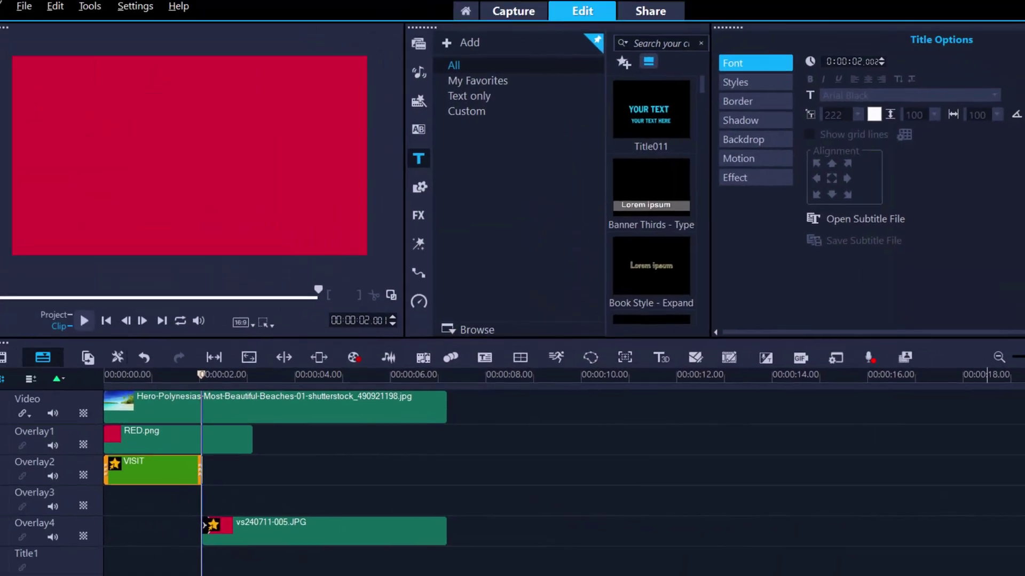
Play the project from the start to review the VISIT title's exit and the airplane wipe
{"action": "left_click_drag", "start_coordinate": [212, 377], "coordinate": [122, 382]}
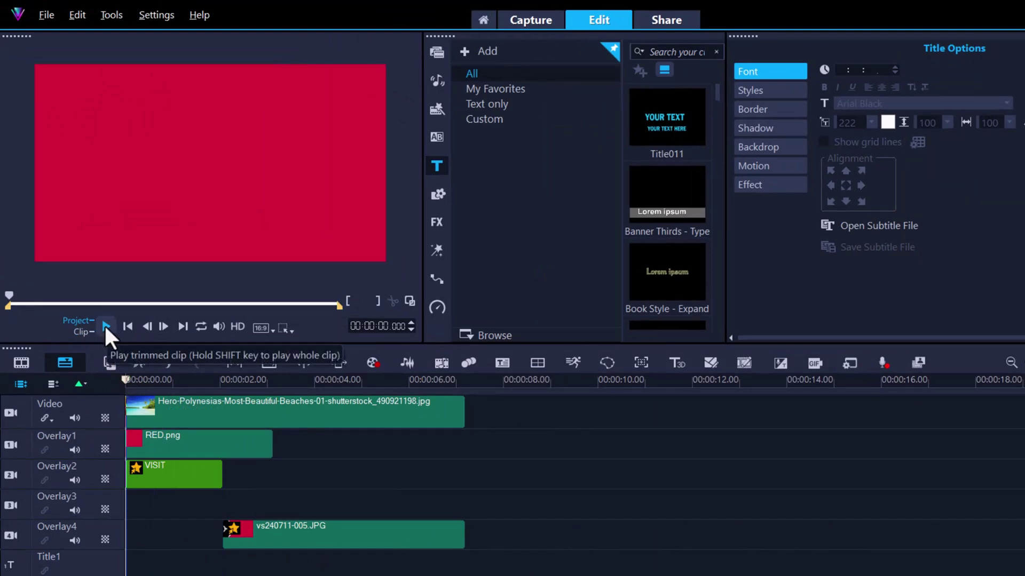
{"action": "left_click", "coordinate": [105, 326]}
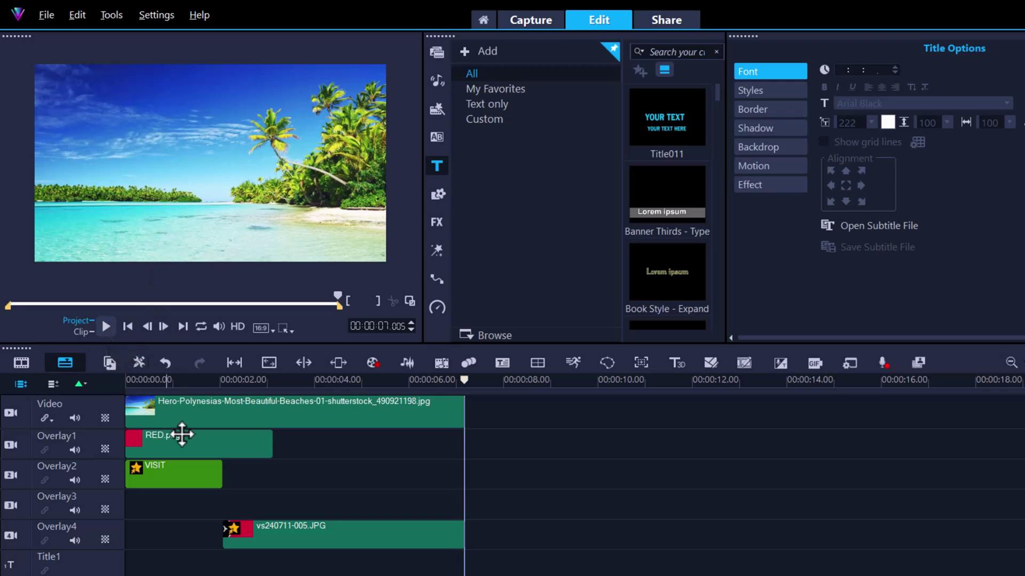
{"action": "left_click_drag", "start_coordinate": [464, 411], "coordinate": [353, 419]}
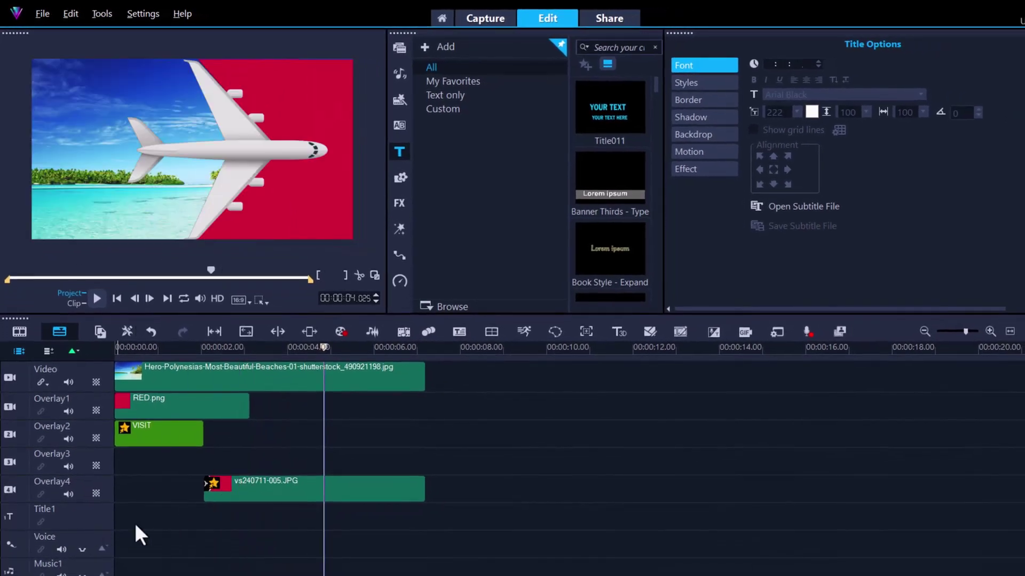
Add a "Thailand" title at 00:00:02.022 and move it to the middle of the frame
{"action": "left_click", "coordinate": [232, 524]}
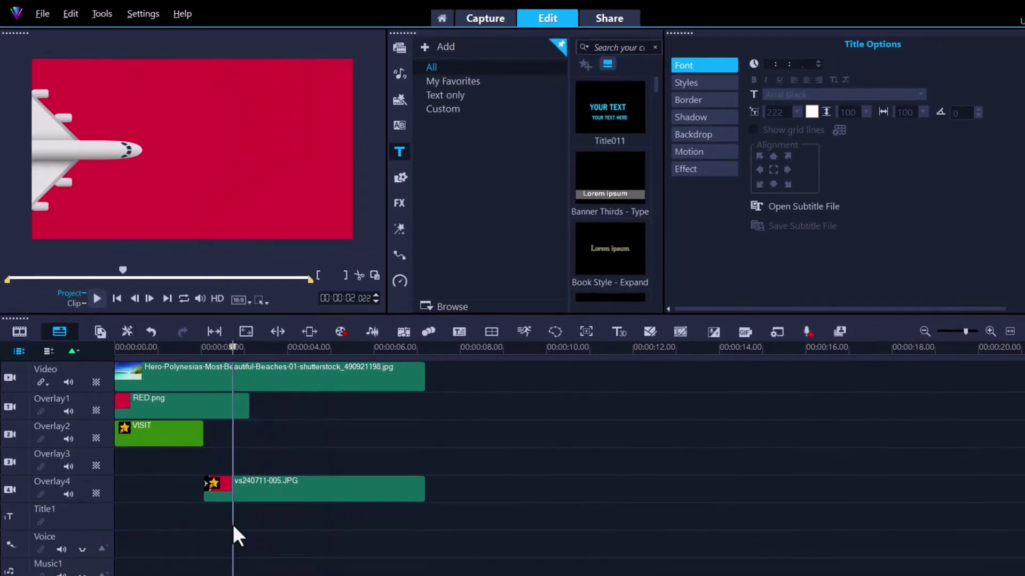
{"action": "double_click", "coordinate": [175, 180]}
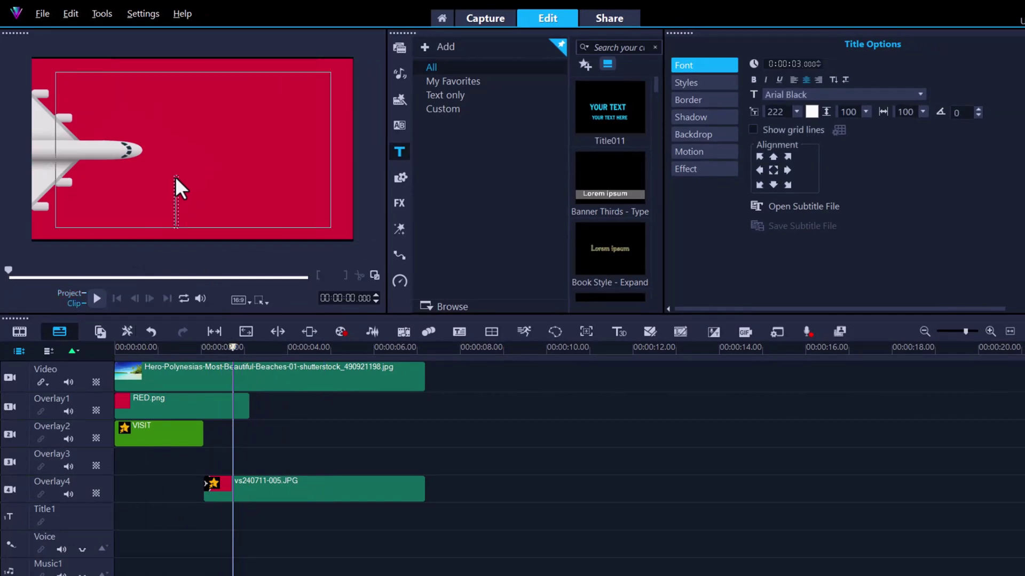
{"action": "type", "text": "Thailan"}
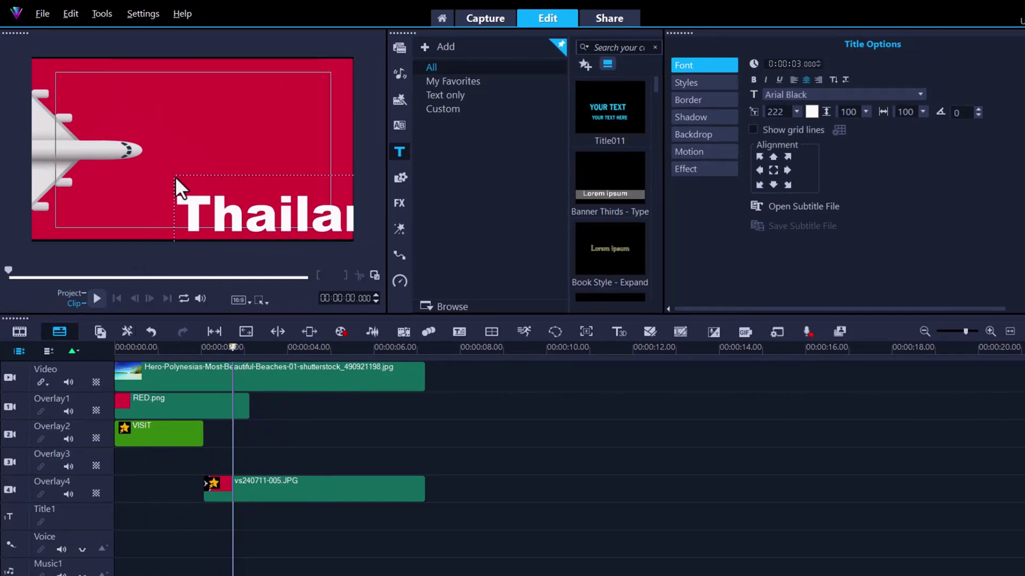
{"action": "type", "text": "d"}
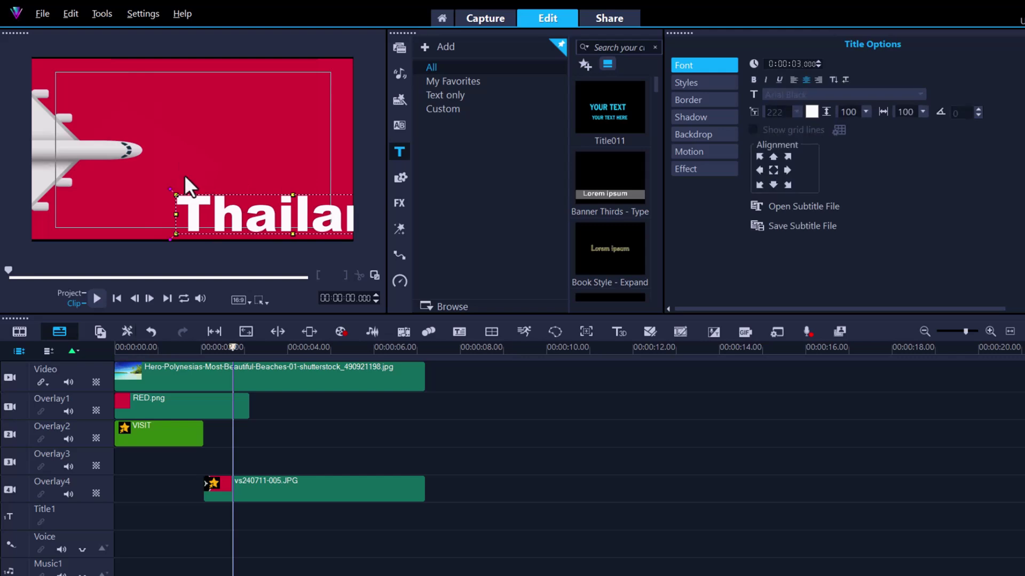
{"action": "left_click", "coordinate": [214, 188]}
{"action": "left_click_drag", "start_coordinate": [213, 188], "coordinate": [162, 157]}
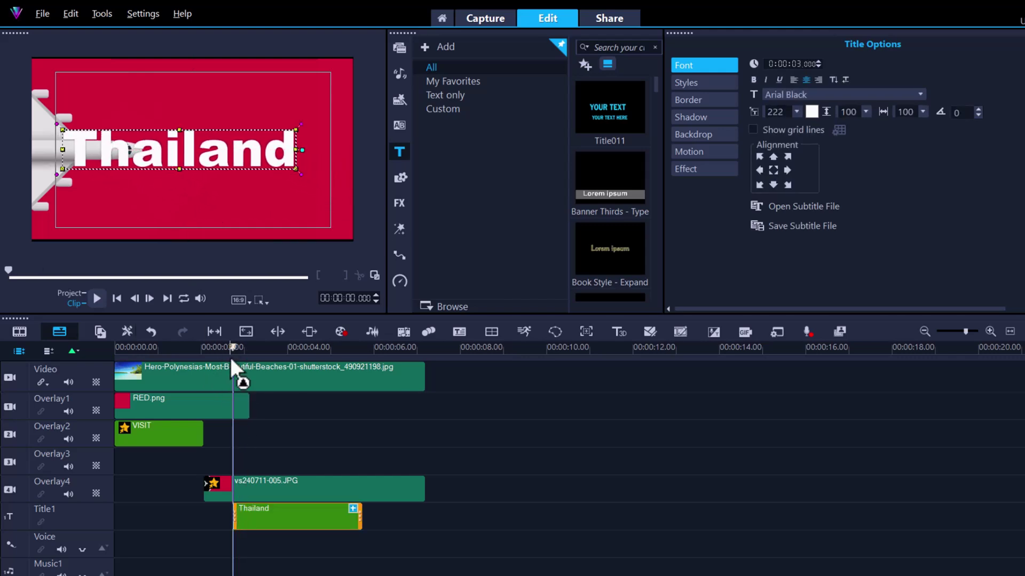
Move the Thailand title from the Title1 track to Overlay3 with the same start time and play the project from the beginning
{"action": "left_click", "coordinate": [291, 522]}
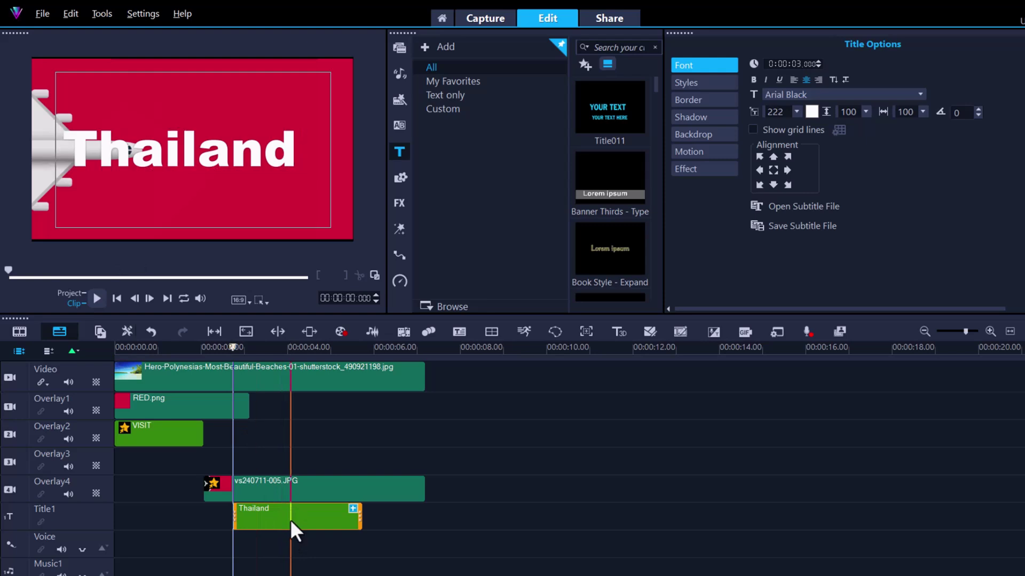
{"action": "left_click_drag", "start_coordinate": [290, 520], "coordinate": [309, 491]}
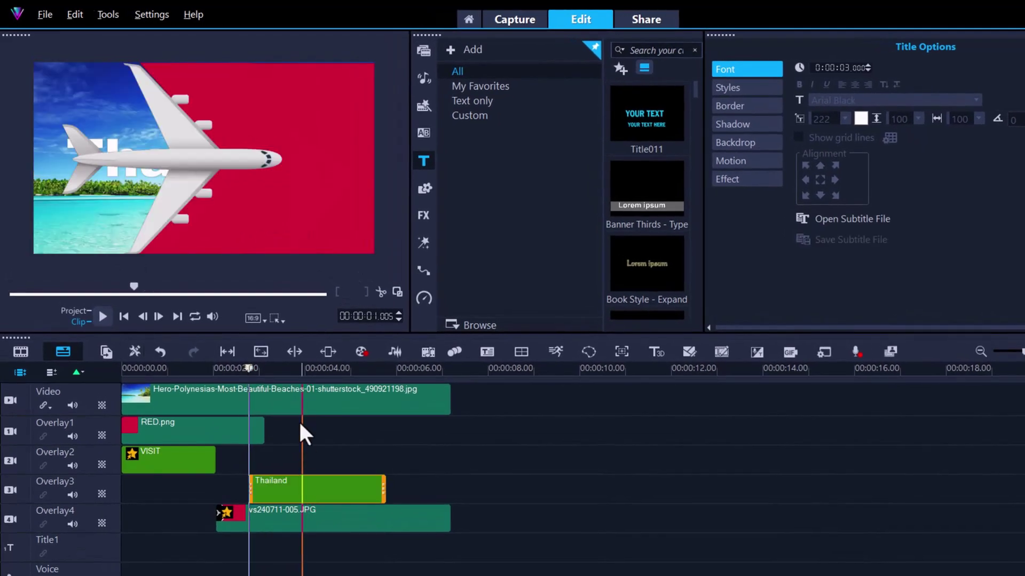
{"action": "left_click", "coordinate": [248, 371]}
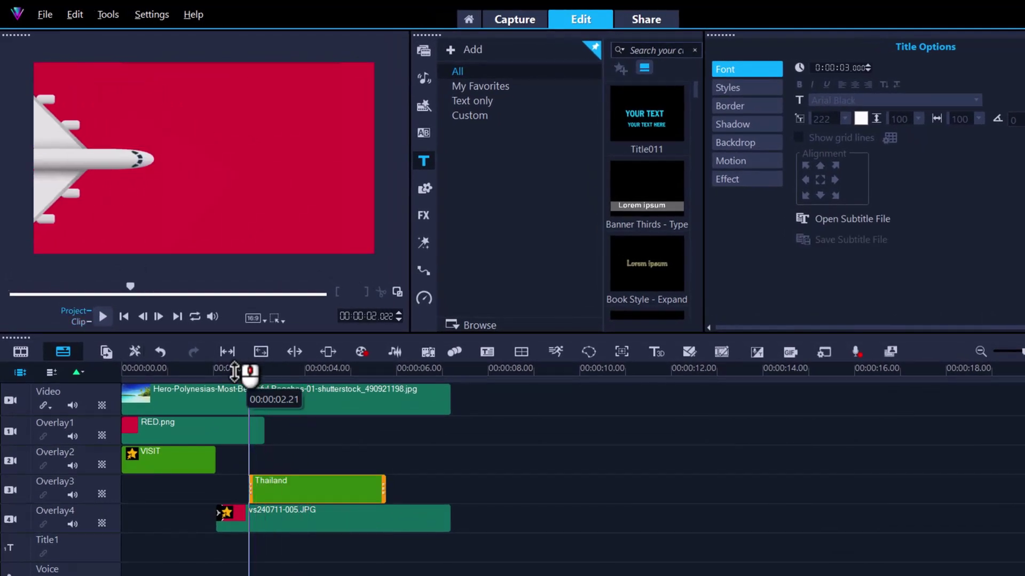
{"action": "left_click", "coordinate": [123, 369]}
{"action": "key", "text": "space"}
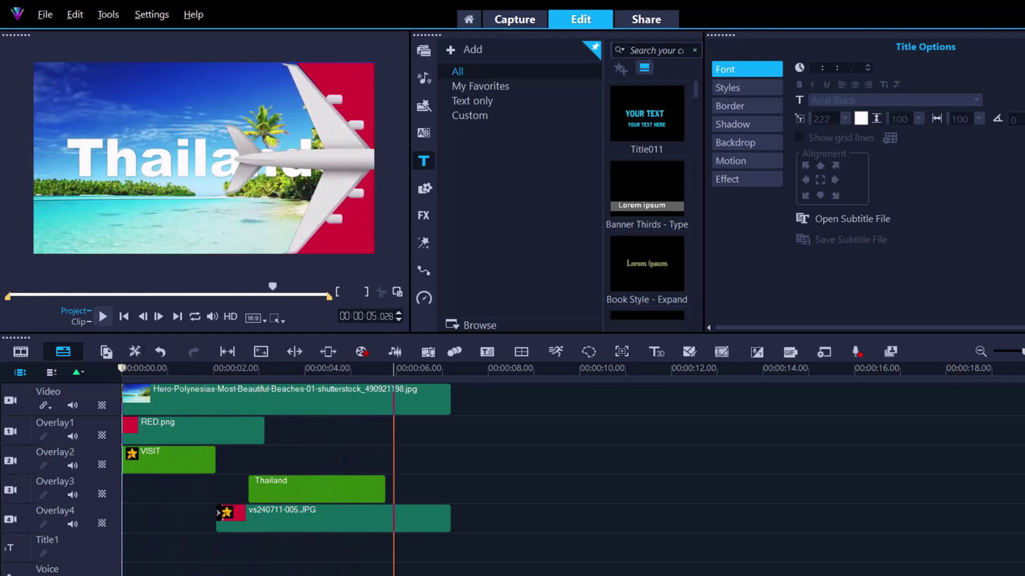
Extend the end of the Thailand title on Overlay3 to a duration of about 3.015 seconds
{"action": "left_click_drag", "start_coordinate": [416, 563], "coordinate": [407, 489]}
{"action": "left_click", "coordinate": [359, 485]}
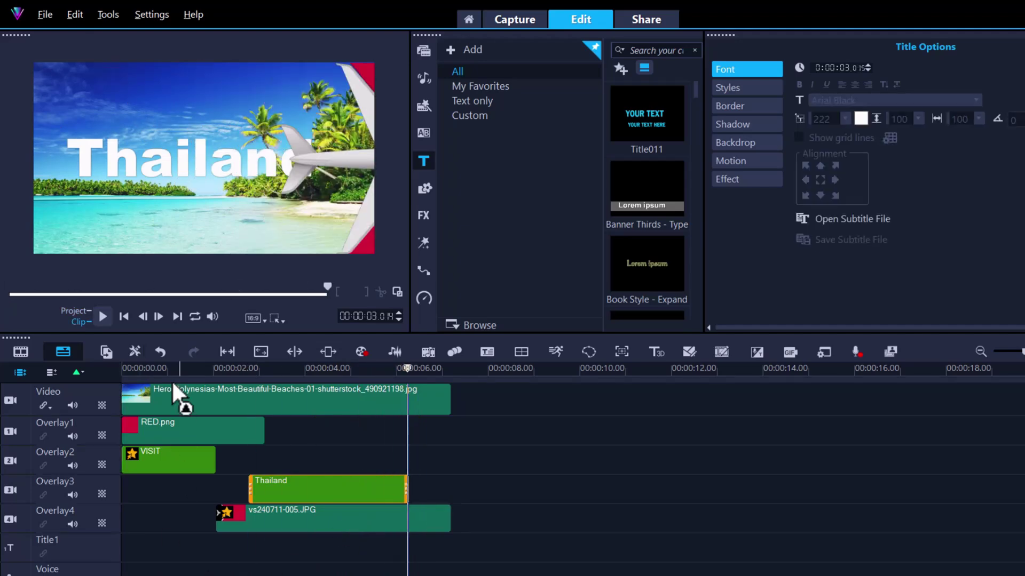
{"action": "left_click", "coordinate": [159, 537]}
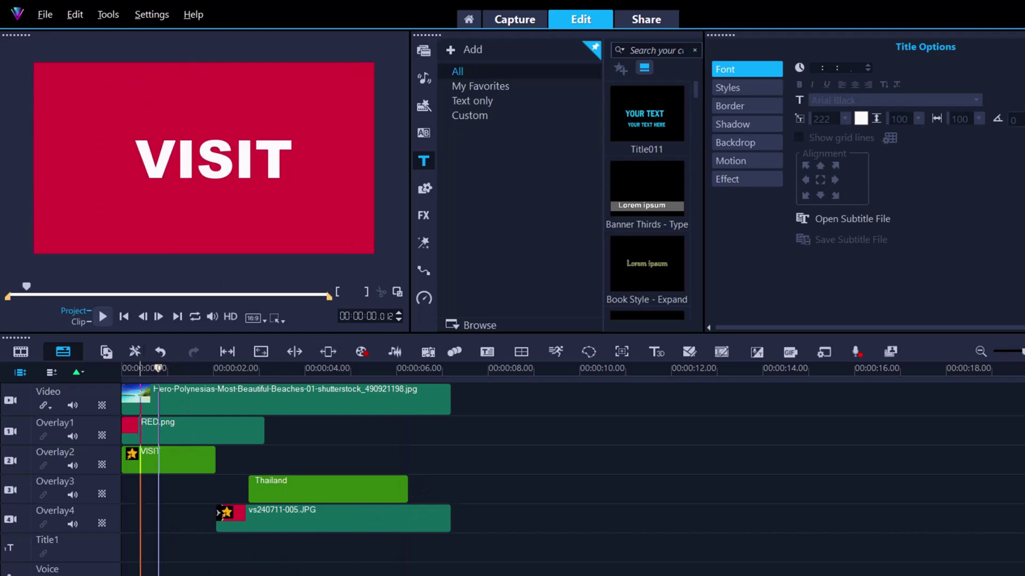
Step through the airplane wipe around 3 seconds to examine the frames where the RED.png clip ends
{"action": "key", "text": "space"}
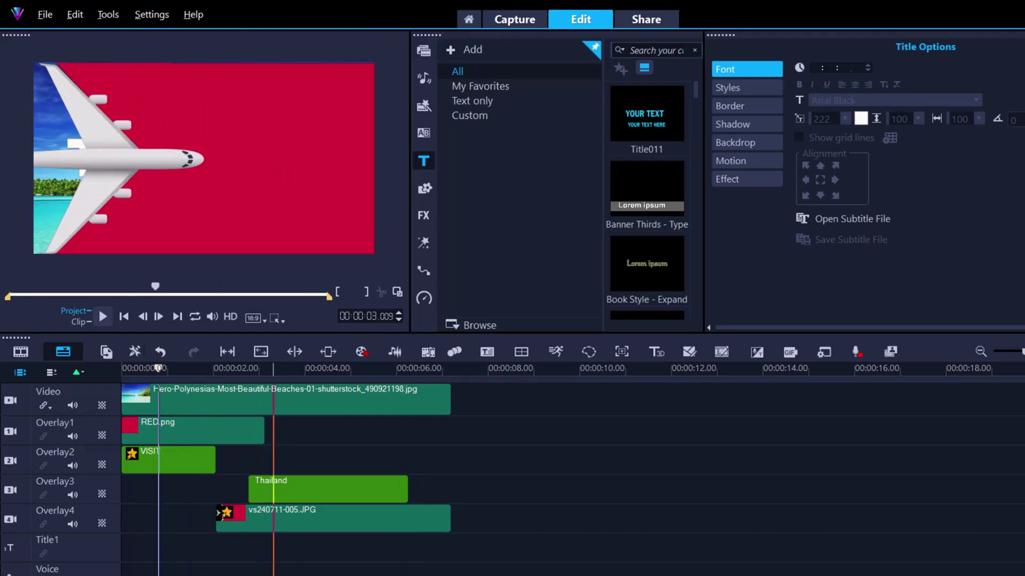
{"action": "key", "text": "Left"}
{"action": "key", "text": "Left"}
{"action": "key", "text": "Left"}
{"action": "key", "text": "Left"}
{"action": "key", "text": "Left"}
{"action": "key", "text": "Left"}
{"action": "key", "text": "Left"}
{"action": "key", "text": "Left"}
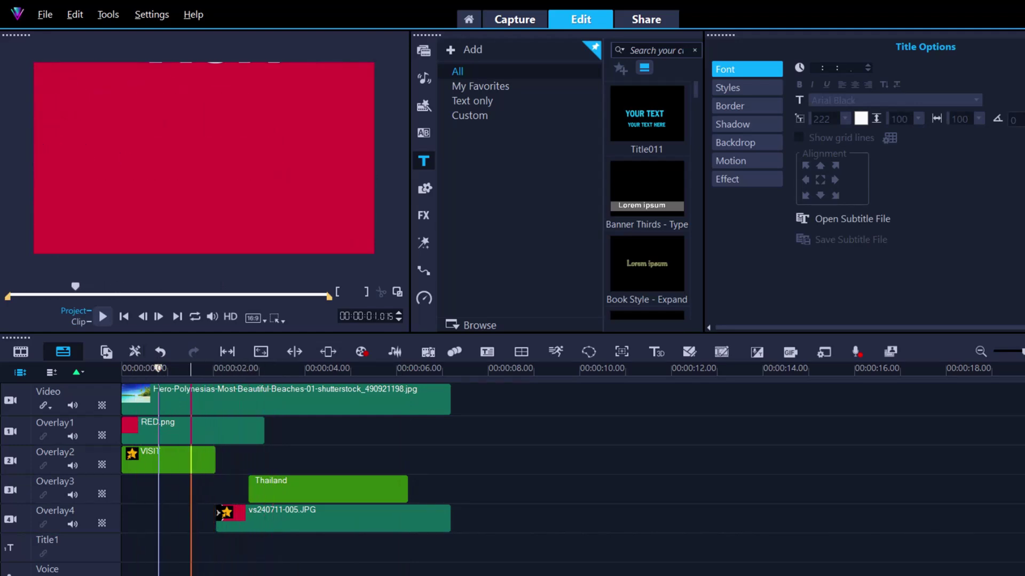
{"action": "key", "text": "Right"}
{"action": "key", "text": "Right"}
{"action": "key", "text": "Right"}
{"action": "key", "text": "Right"}
{"action": "key", "text": "Right"}
{"action": "key", "text": "Right"}
{"action": "key", "text": "Right"}
{"action": "key", "text": "Right"}
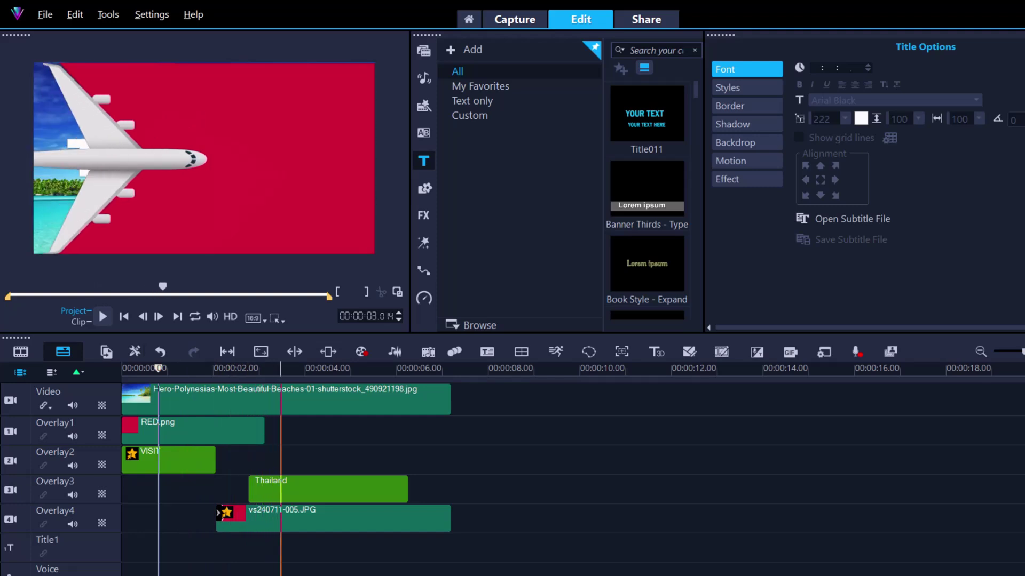
{"action": "key", "text": "Left"}
{"action": "key", "text": "Left"}
{"action": "key", "text": "Left"}
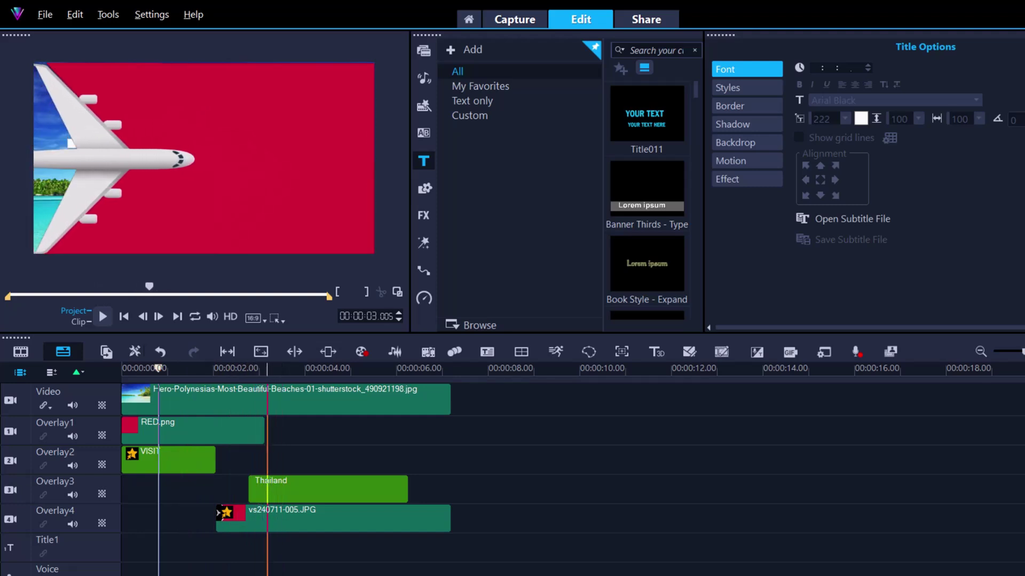
{"action": "key", "text": "Left"}
{"action": "key", "text": "Left"}
{"action": "key", "text": "Left"}
{"action": "key", "text": "Left"}
{"action": "key", "text": "Left"}
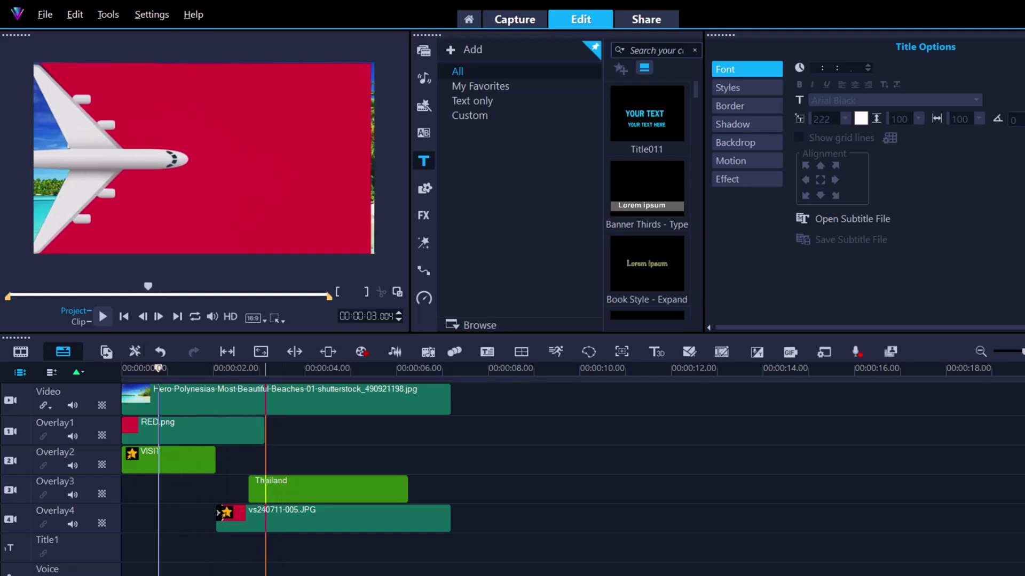
Extend the end of the RED.png clip on Overlay1 to a duration of 3.009 seconds
{"action": "left_click", "coordinate": [250, 423]}
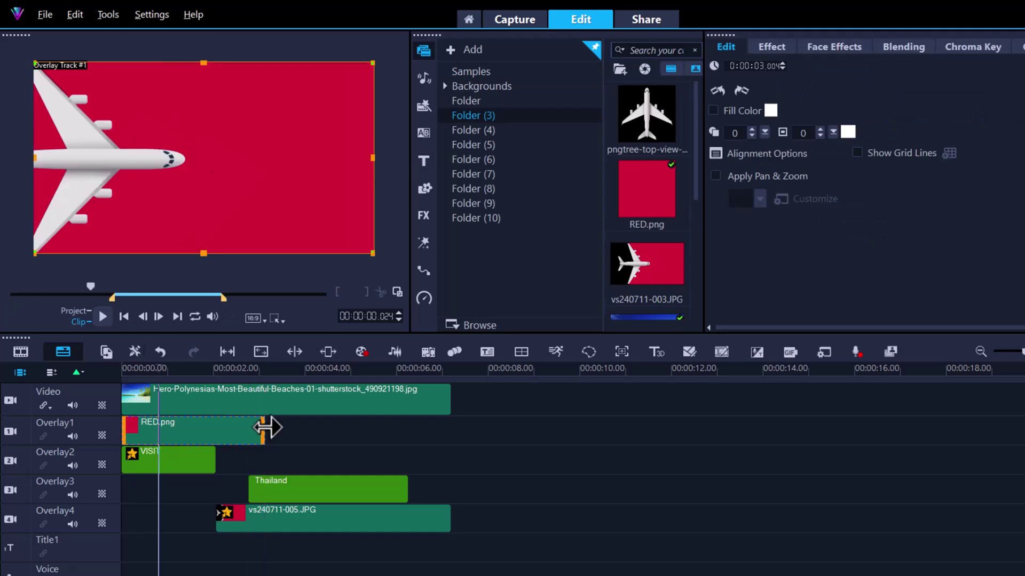
{"action": "left_click_drag", "start_coordinate": [263, 427], "coordinate": [271, 427]}
Play the whole project from the start to review the wipe with the lengthened red background and Thailand title
{"action": "key", "text": "space"}
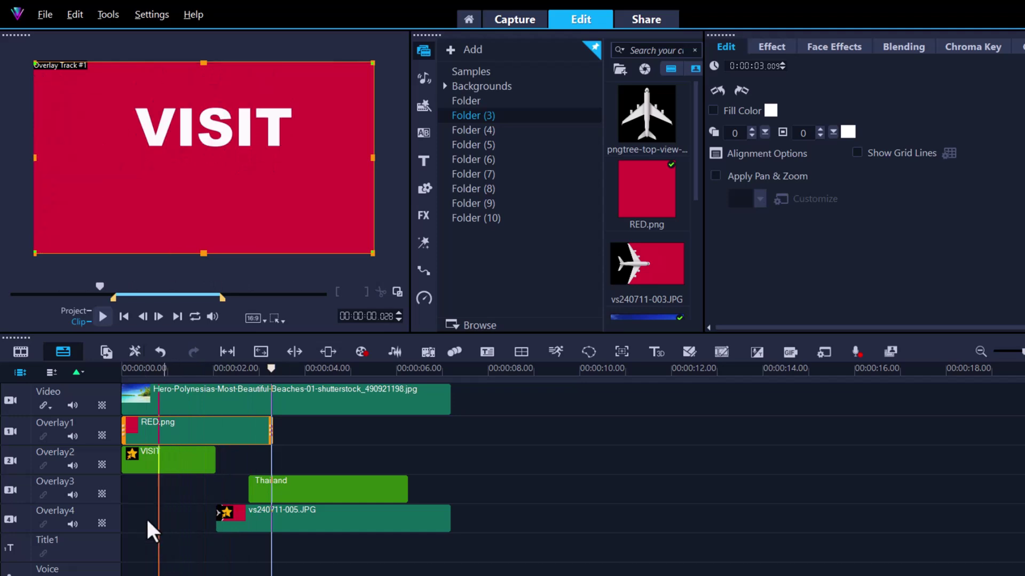
{"action": "left_click", "coordinate": [103, 317]}
{"action": "left_click", "coordinate": [75, 312]}
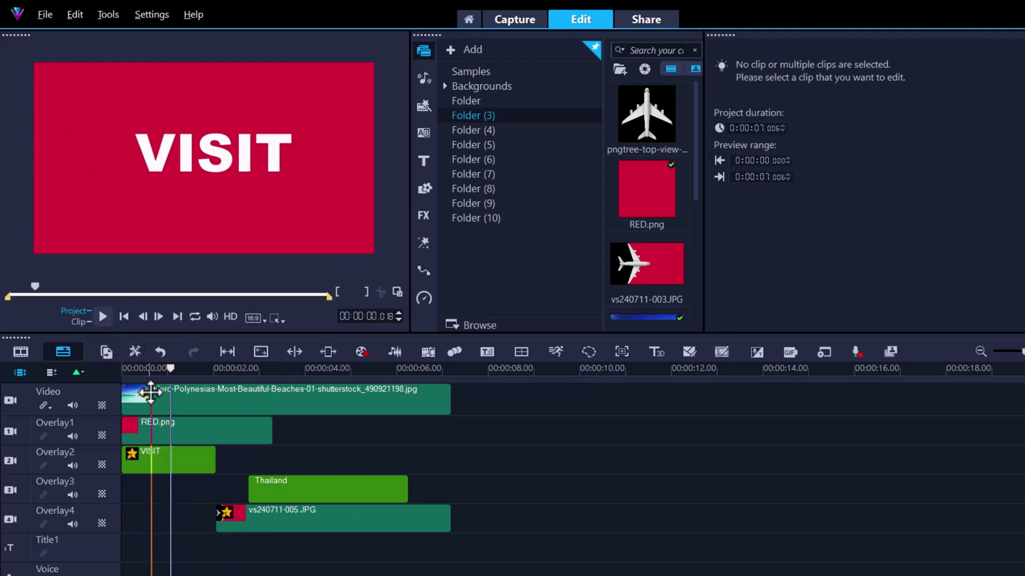
{"action": "left_click_drag", "start_coordinate": [170, 368], "coordinate": [121, 372]}
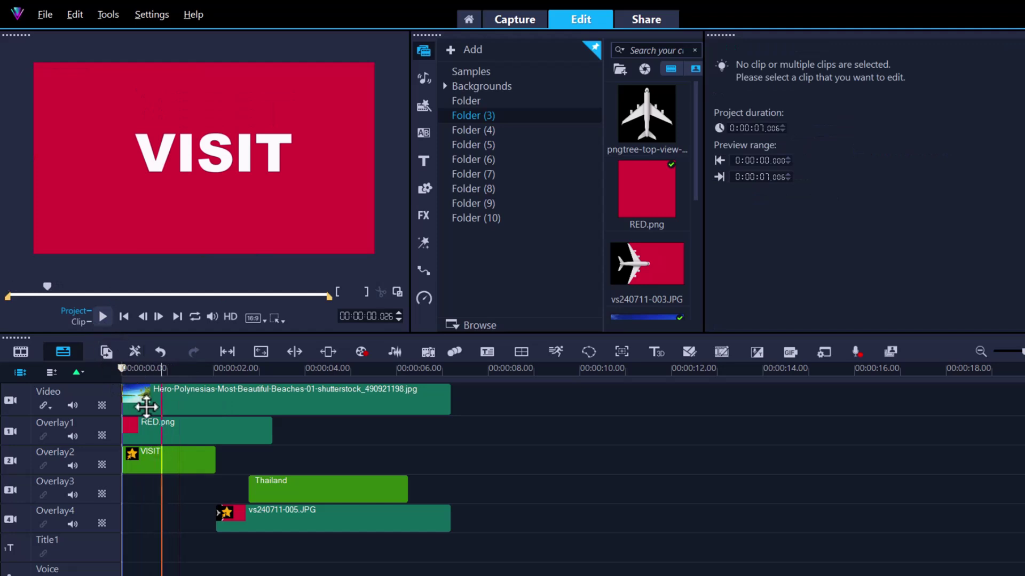
{"action": "left_click", "coordinate": [103, 318]}
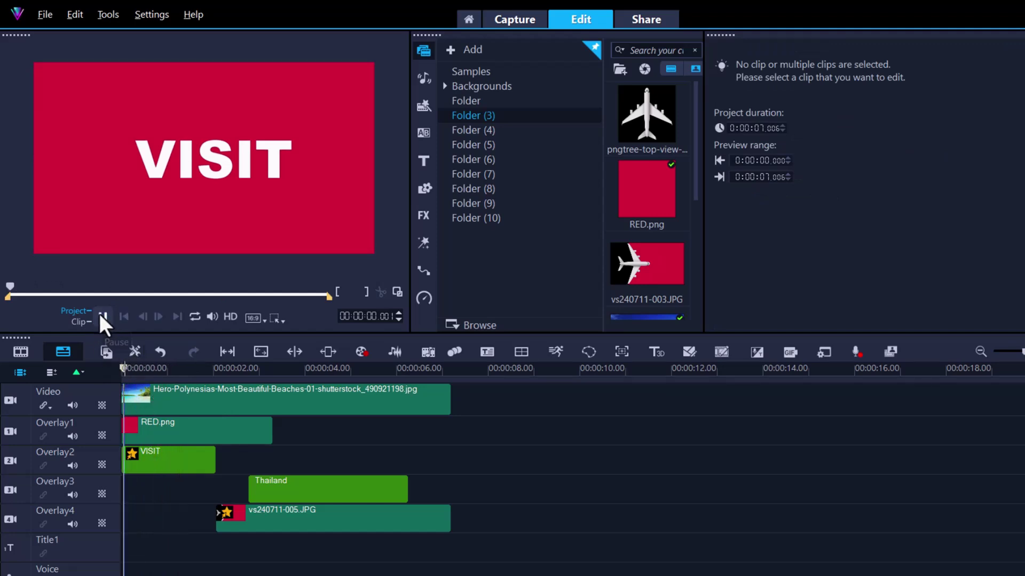